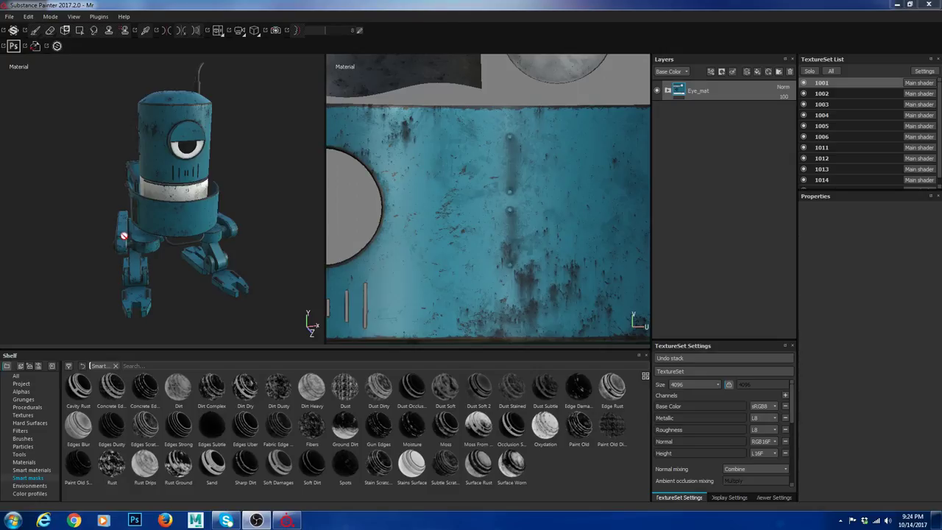
Step: Inspect the textured robot's overall paint and wear from several angles
scroll(284, 234, up, 4)
alt+drag(284, 234, 257, 225)
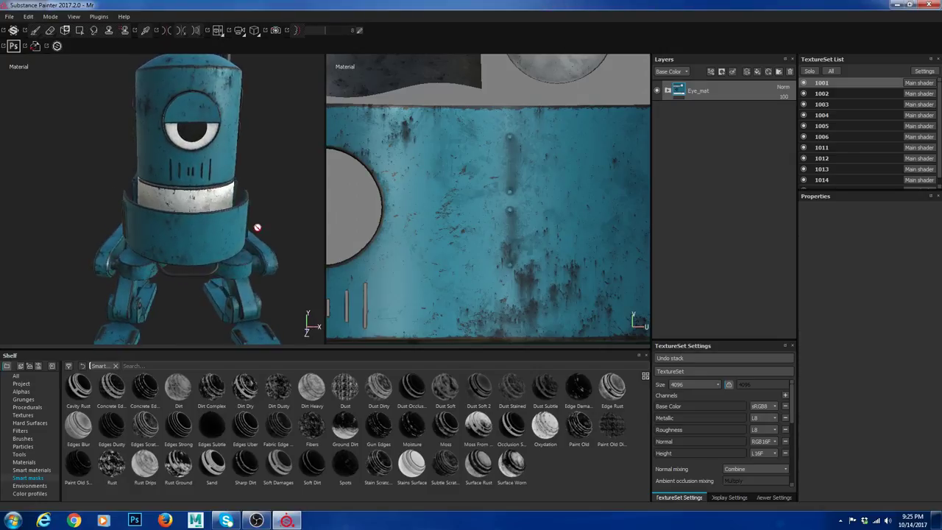
alt+drag(259, 159, 243, 156)
alt+right_drag(243, 156, 219, 127)
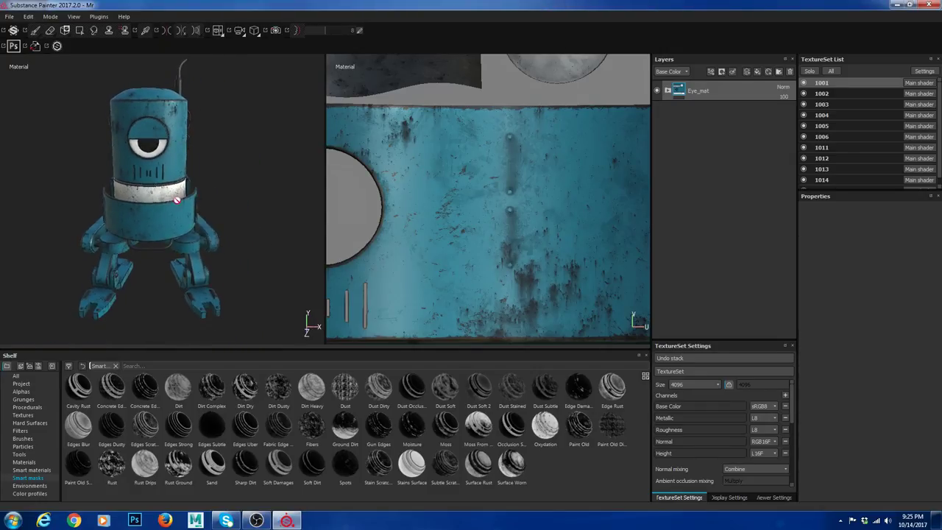
alt+drag(219, 126, 181, 131)
alt+drag(214, 240, 275, 242)
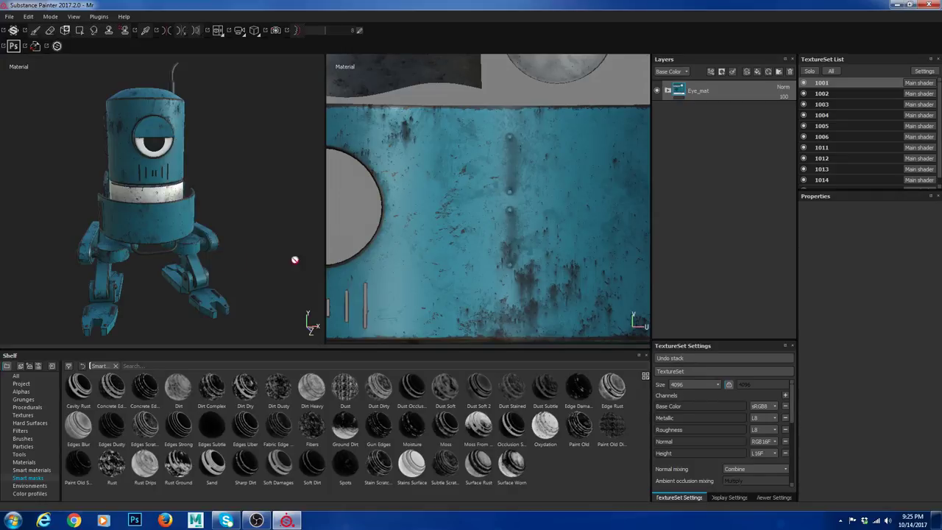
Step: Hide texture sets 1003 through 1015 to isolate the robot's cylindrical upper body
click(803, 104)
click(803, 115)
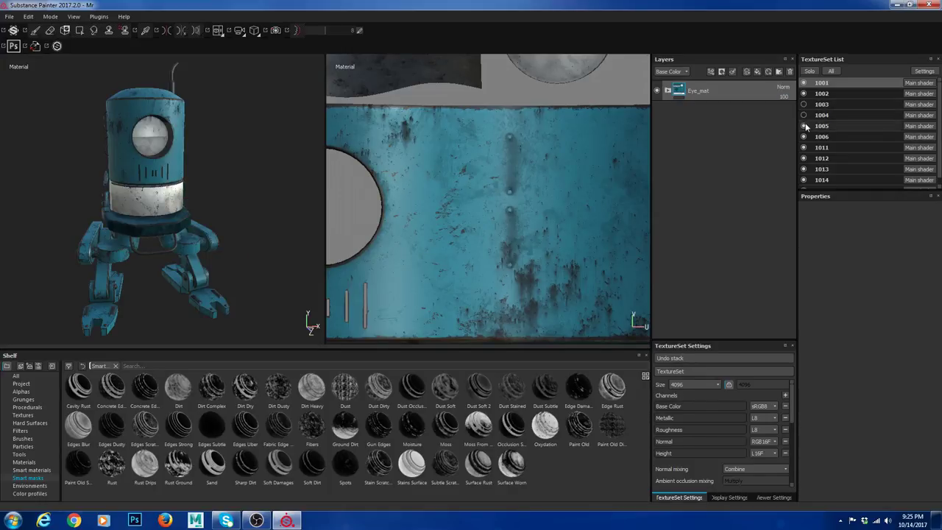
click(803, 125)
click(804, 136)
click(804, 147)
click(803, 159)
click(803, 168)
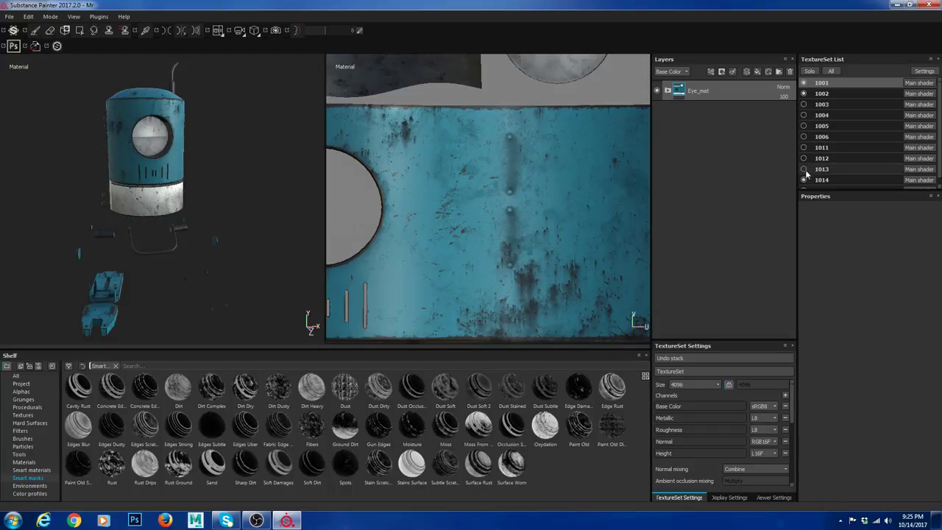
click(803, 179)
drag(860, 190, 862, 298)
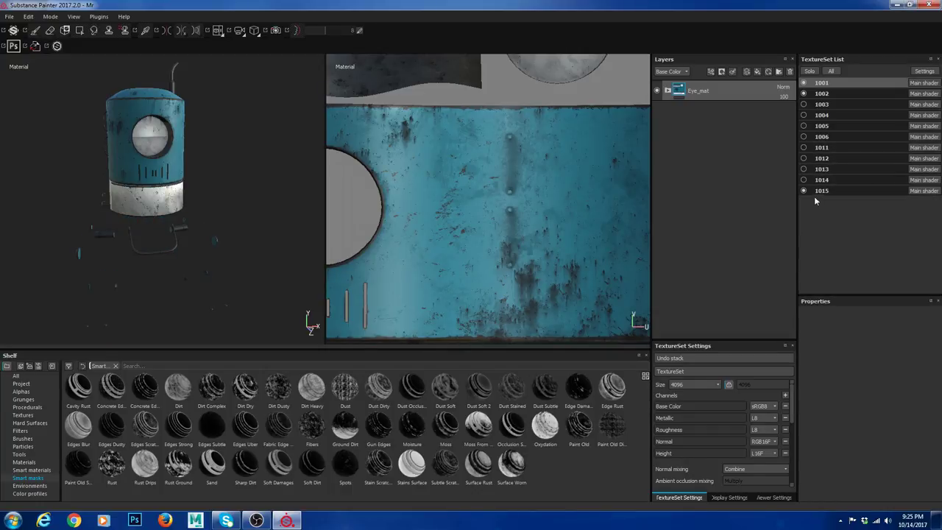
click(803, 191)
Step: Examine the wear around the isolated body's eye opening, vent slots and white base
middle_drag(247, 143, 261, 204)
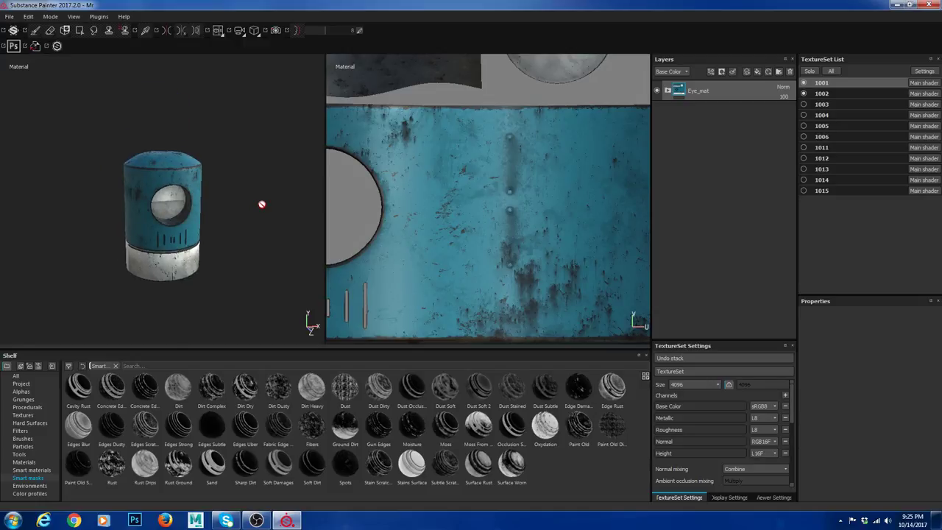
alt+middle_drag(260, 240, 273, 185)
alt+right_drag(273, 186, 260, 127)
alt+middle_drag(260, 127, 231, 111)
alt+drag(232, 110, 217, 200)
alt+right_drag(258, 164, 279, 224)
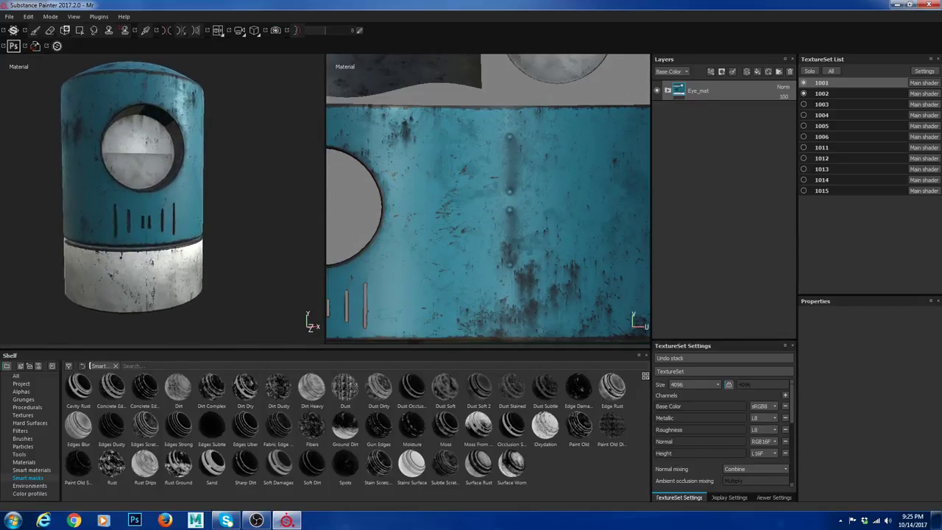
alt+drag(164, 171, 157, 195)
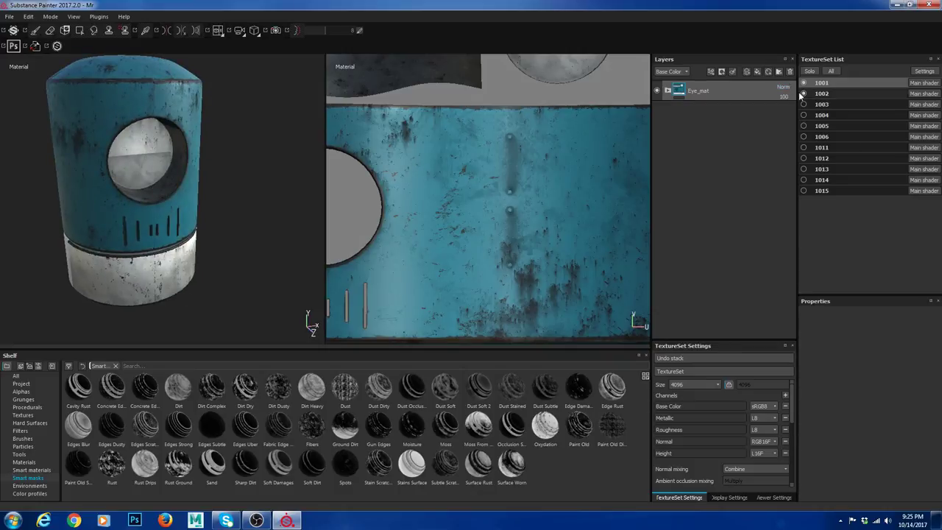
alt+middle_drag(213, 260, 229, 290)
alt+right_drag(229, 290, 246, 257)
alt+drag(166, 229, 166, 226)
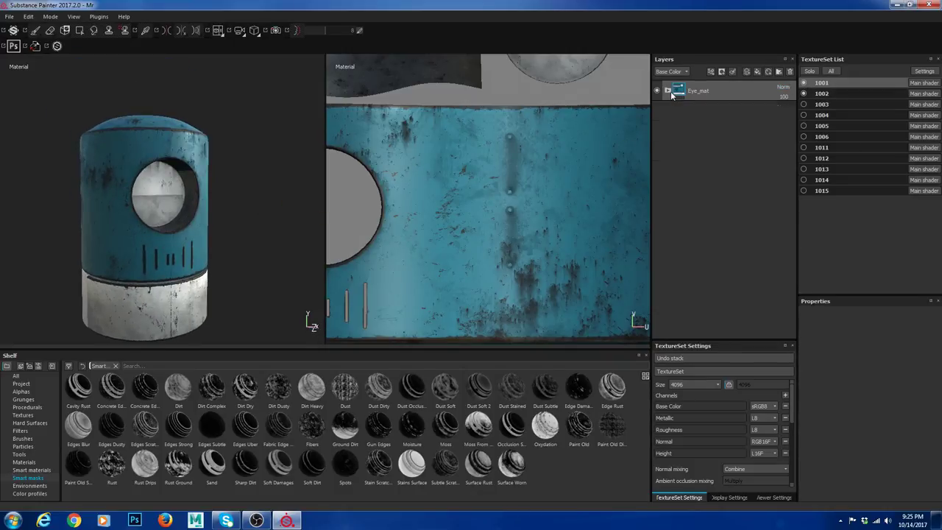
Step: Review the layers inside the Eye_mat group and hide texture set 1002
click(668, 91)
click(804, 94)
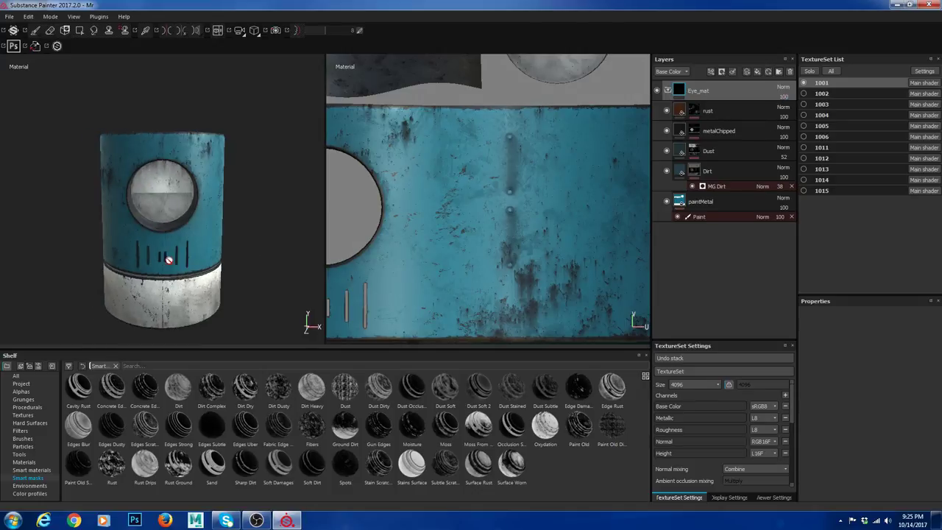
click(668, 91)
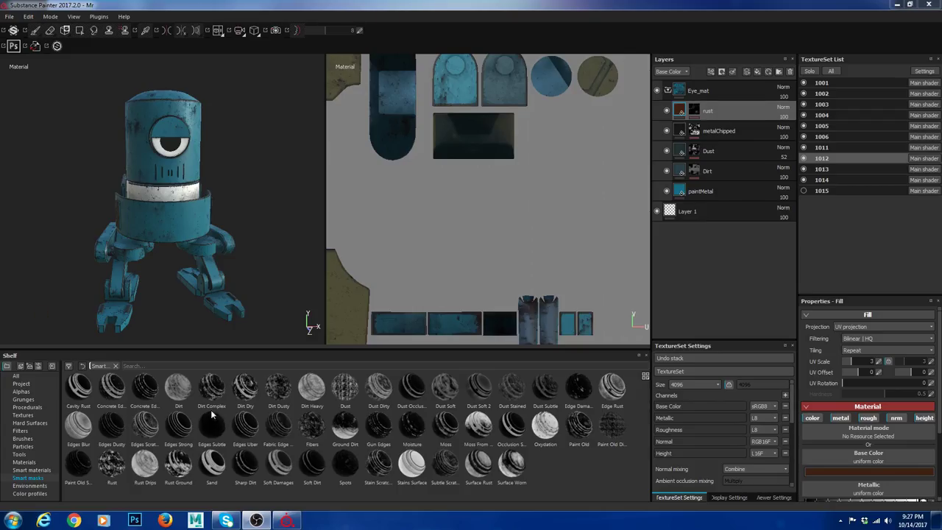
Step: Look over the smart materials and smart masks in the shelf, and make the shelf slightly taller
click(42, 471)
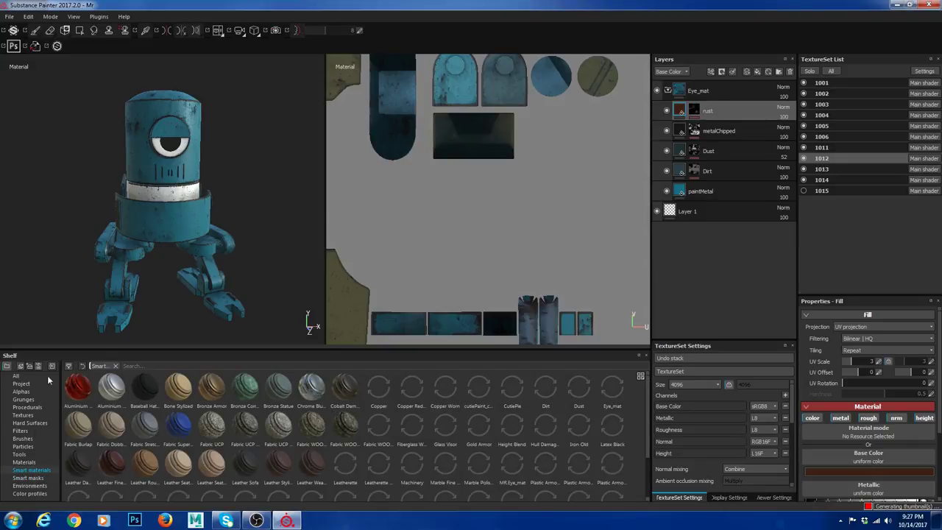
click(36, 478)
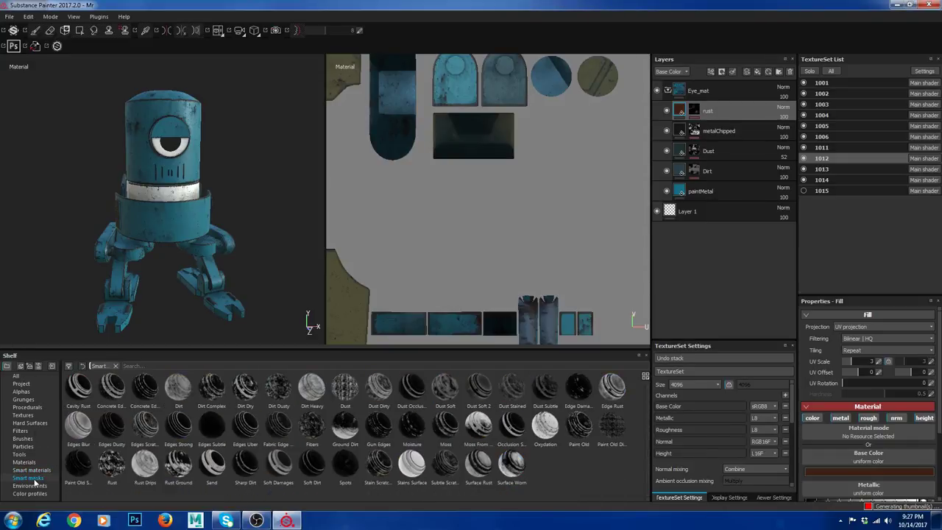
mouse_move(89, 398)
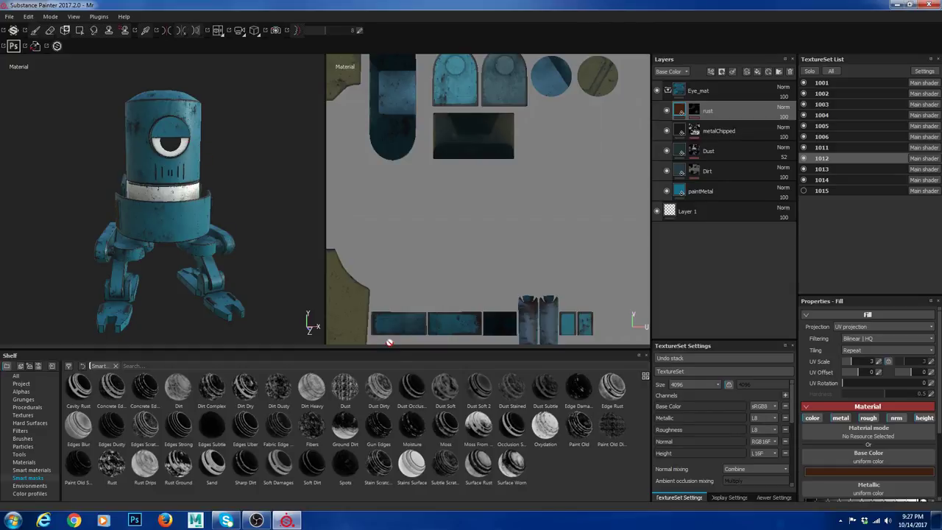
drag(388, 351, 367, 348)
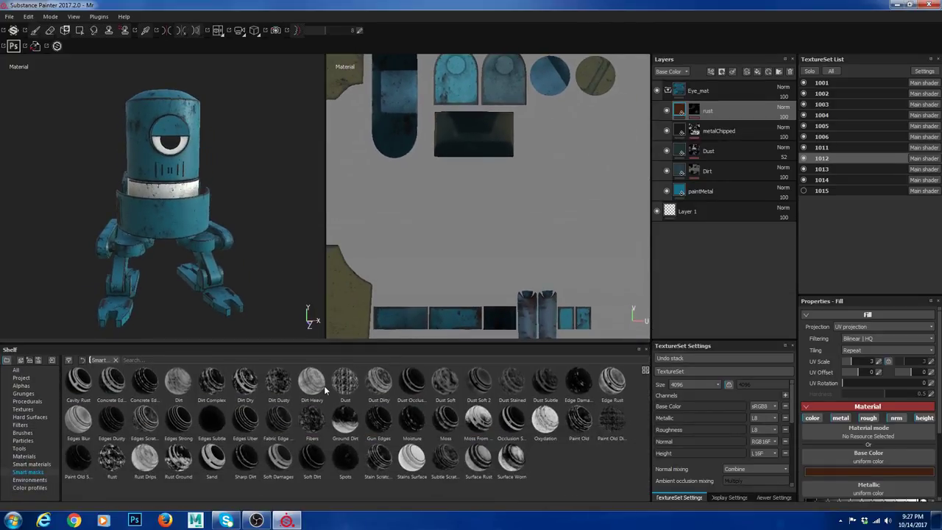
Step: Examine the UV layout of texture set 1012 and collapse its Eye_mat layer group
scroll(572, 216, down, 2)
alt+right_drag(470, 200, 451, 249)
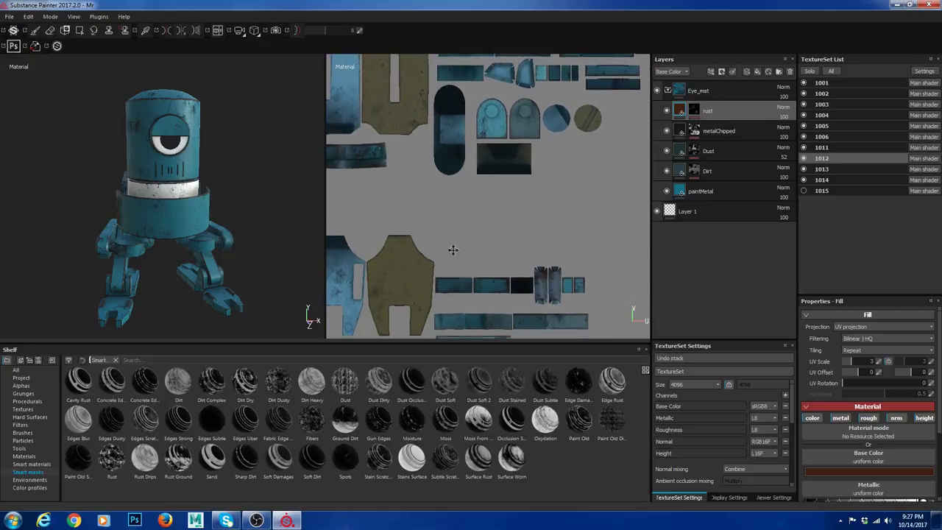
alt+middle_drag(452, 250, 512, 215)
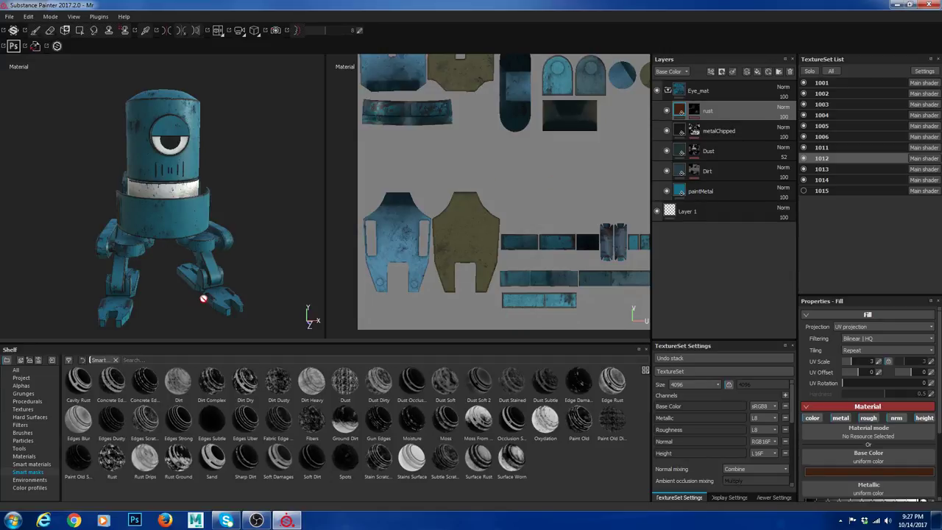
click(669, 92)
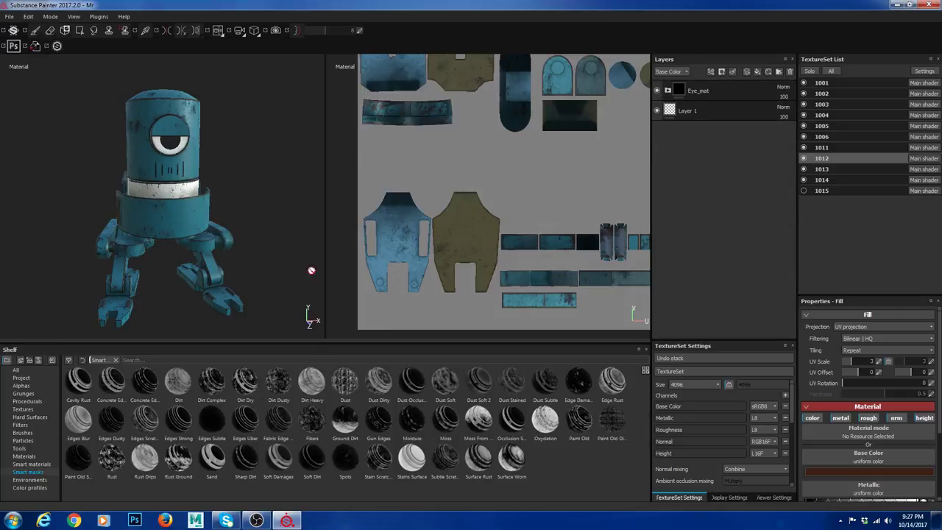
Step: Hide texture sets 1014 down through 1002 so that only set 1001 is displayed
alt+drag(208, 254, 284, 137)
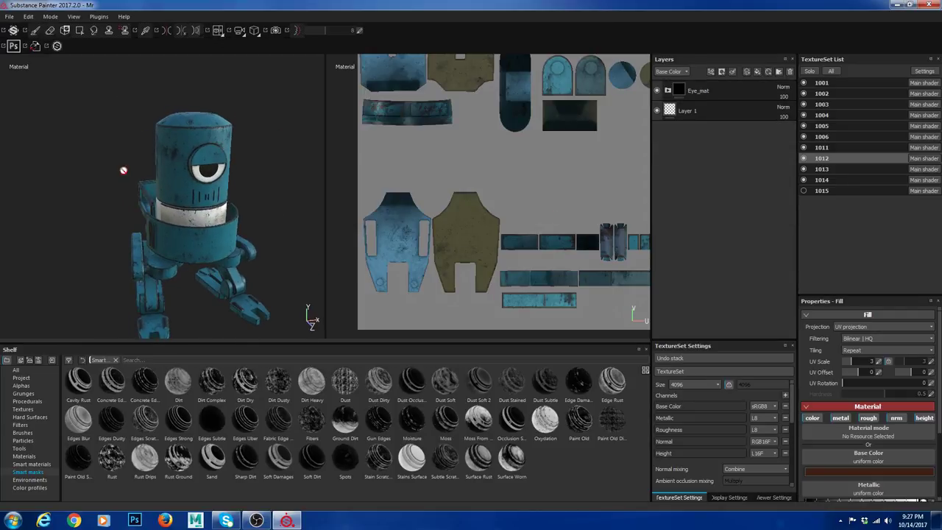
alt+drag(222, 282, 198, 66)
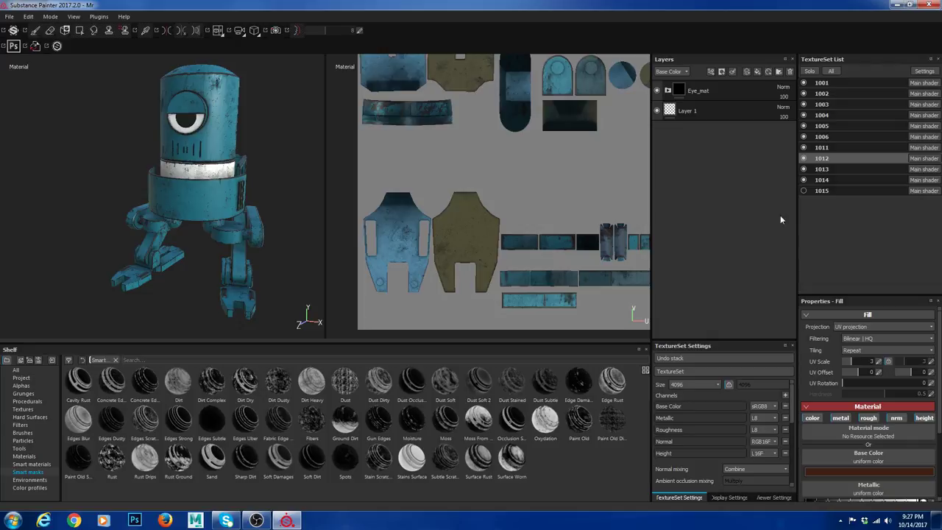
click(803, 180)
click(804, 169)
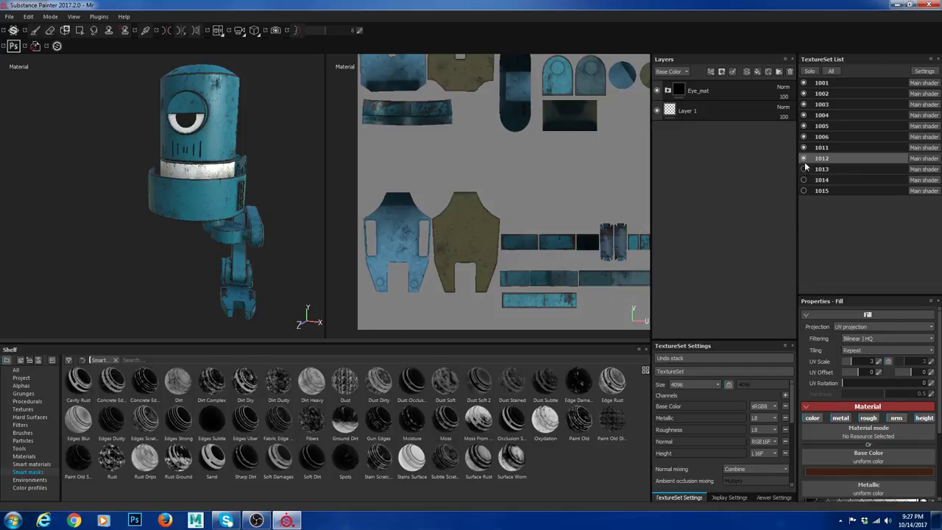
click(803, 158)
click(804, 147)
click(804, 137)
click(803, 126)
click(803, 115)
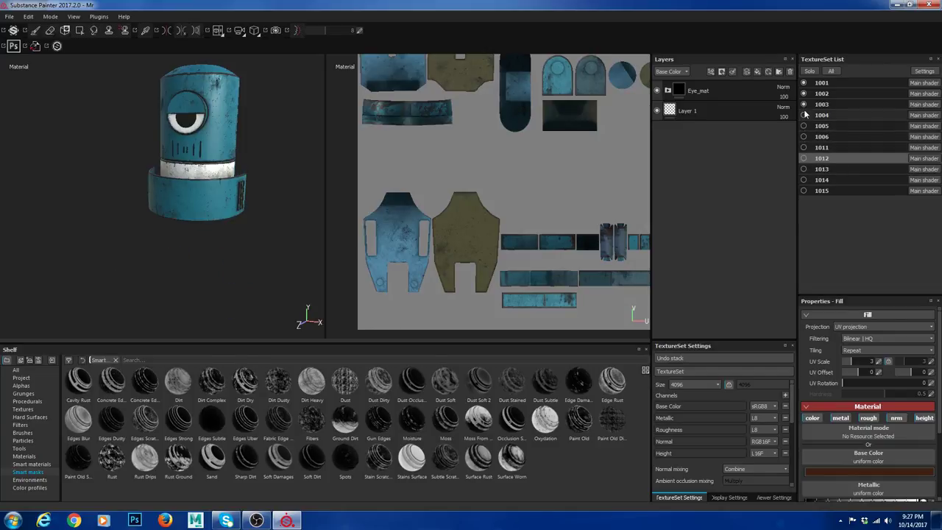
click(803, 103)
click(803, 93)
Step: Examine the isolated 1001 body up close, including its eye opening, vent slots and white base
alt+middle_drag(213, 176, 221, 238)
alt+right_drag(220, 238, 402, 312)
alt+drag(193, 221, 248, 214)
alt+right_drag(248, 214, 212, 248)
alt+middle_drag(212, 247, 227, 197)
alt+drag(227, 197, 178, 240)
alt+middle_drag(179, 240, 228, 233)
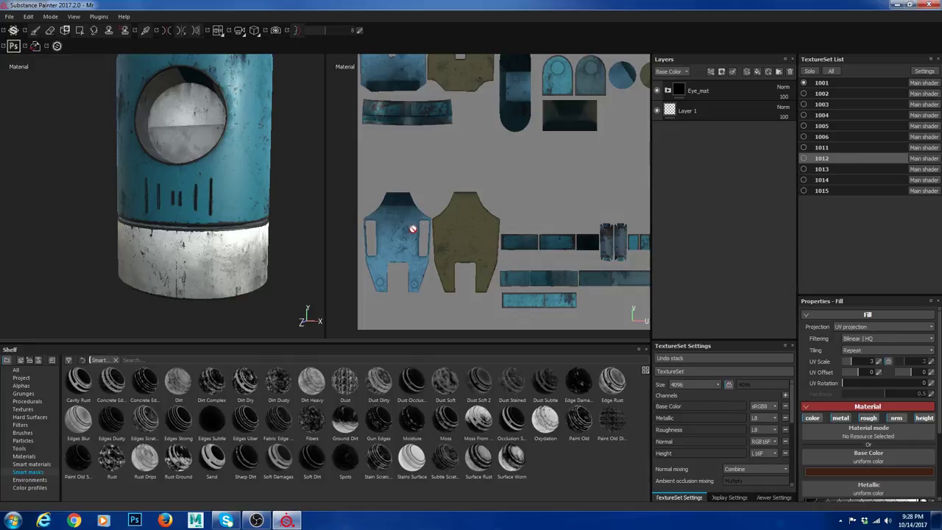
alt+middle_drag(239, 177, 209, 218)
alt+drag(209, 219, 219, 229)
alt+middle_drag(215, 214, 242, 207)
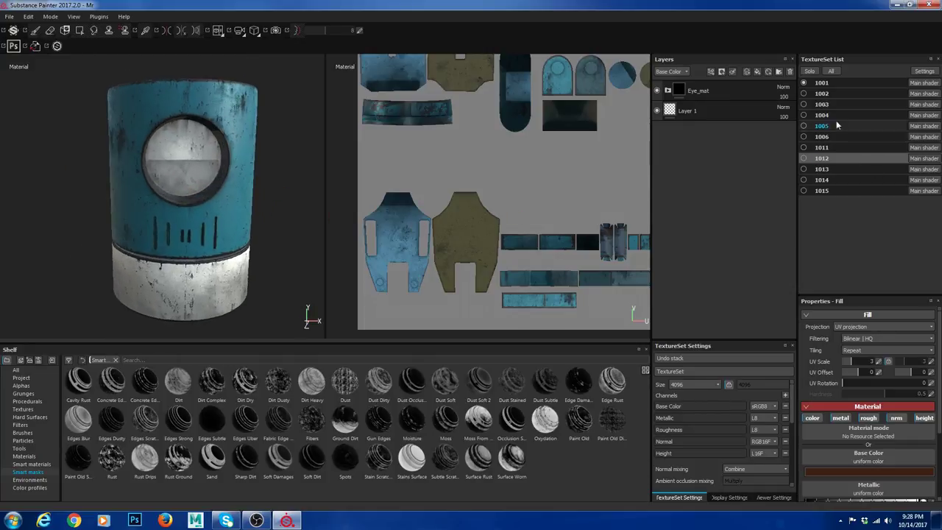
Step: Make texture set 1001 active and add a fill layer at the top of its Eye_mat group
click(826, 84)
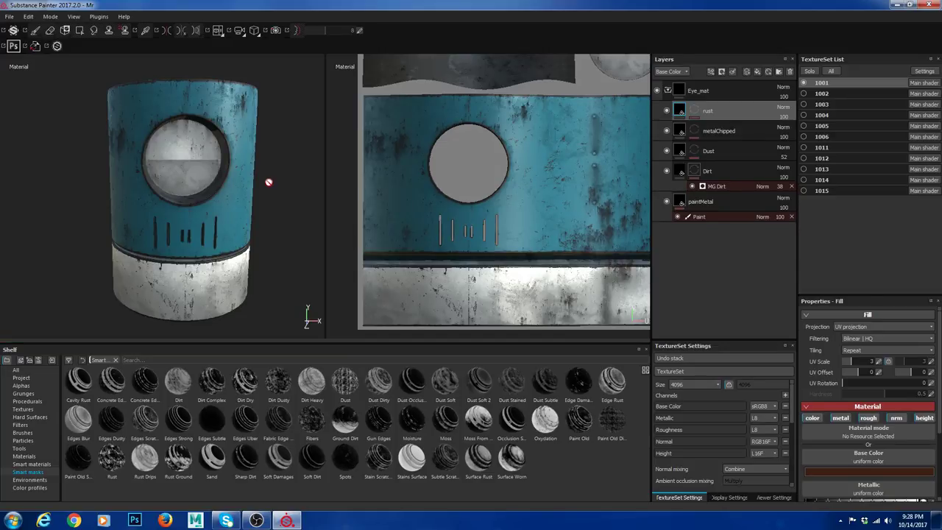
click(671, 90)
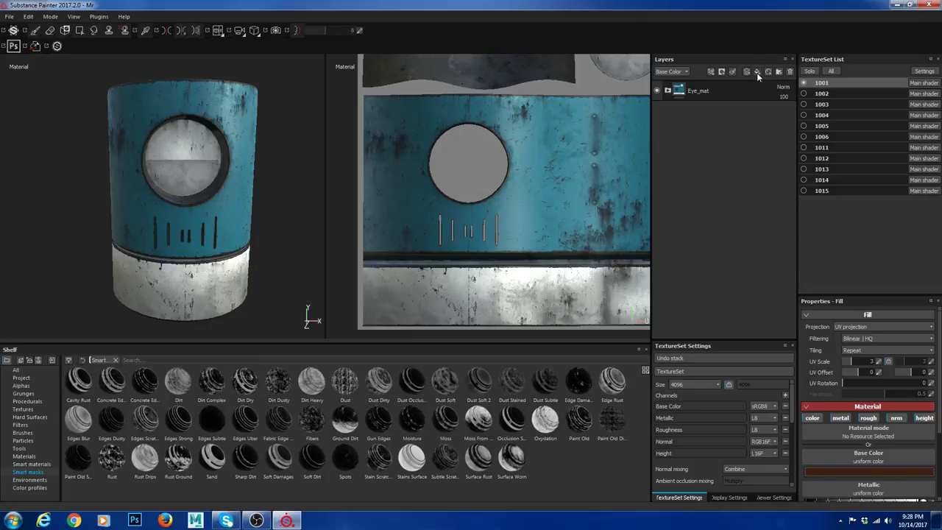
click(757, 72)
double_click(708, 111)
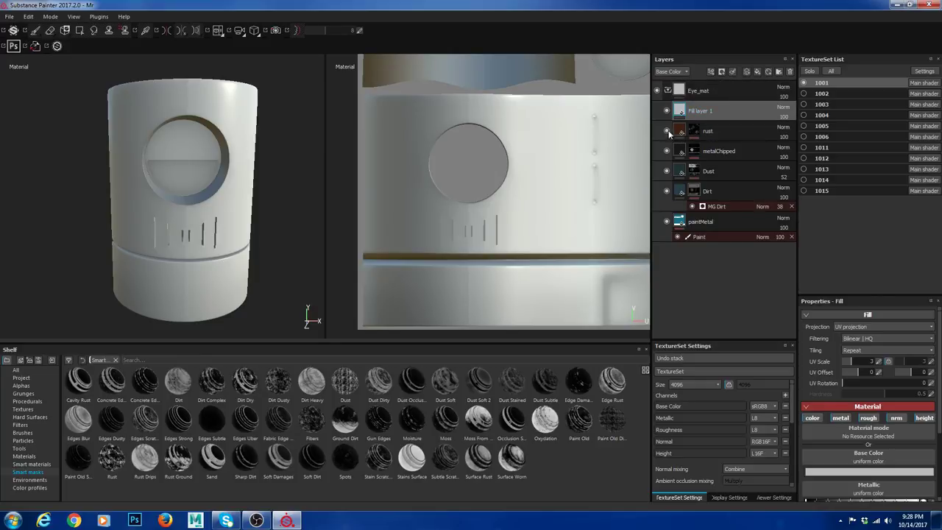
Step: Apply the Dust Stained smart mask to the new fill layer and check the stains around the vent slots
alt+drag(206, 210, 209, 147)
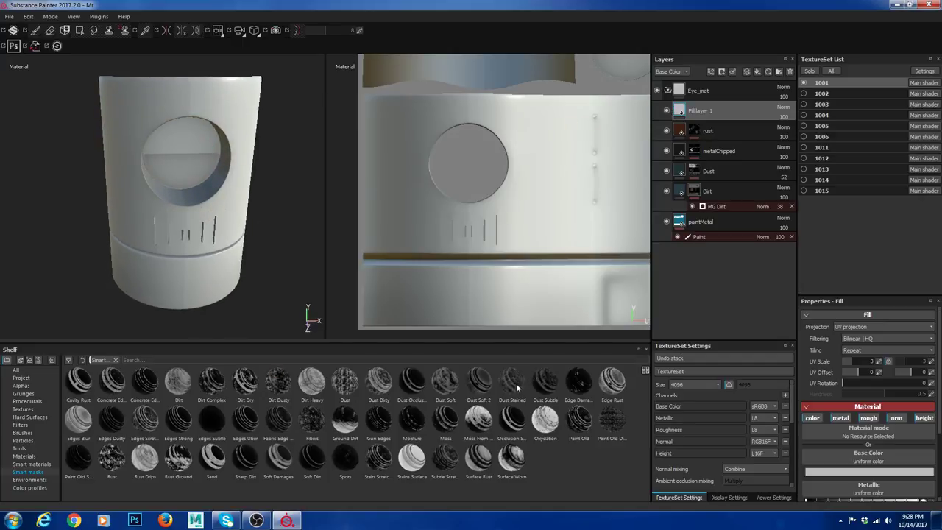
drag(509, 383, 703, 112)
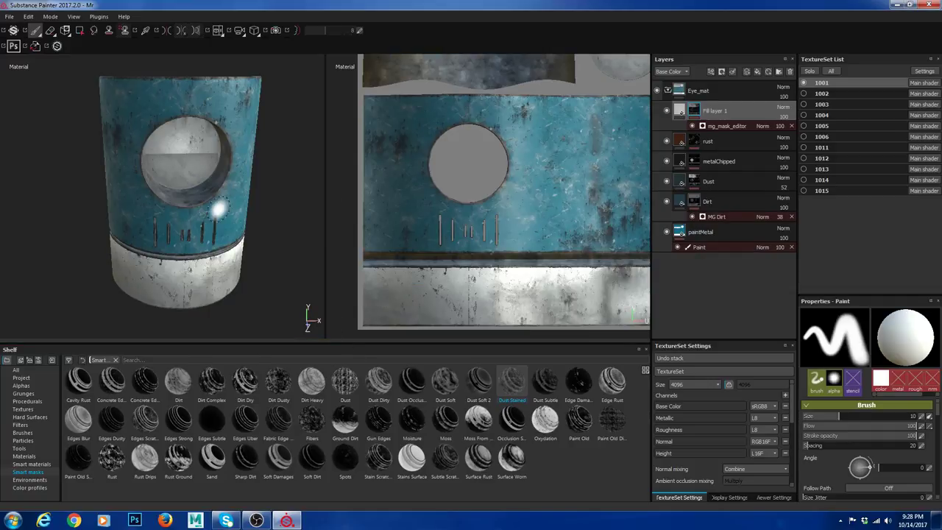
alt+drag(269, 201, 204, 187)
alt+middle_drag(250, 166, 190, 189)
alt+right_drag(206, 221, 409, 317)
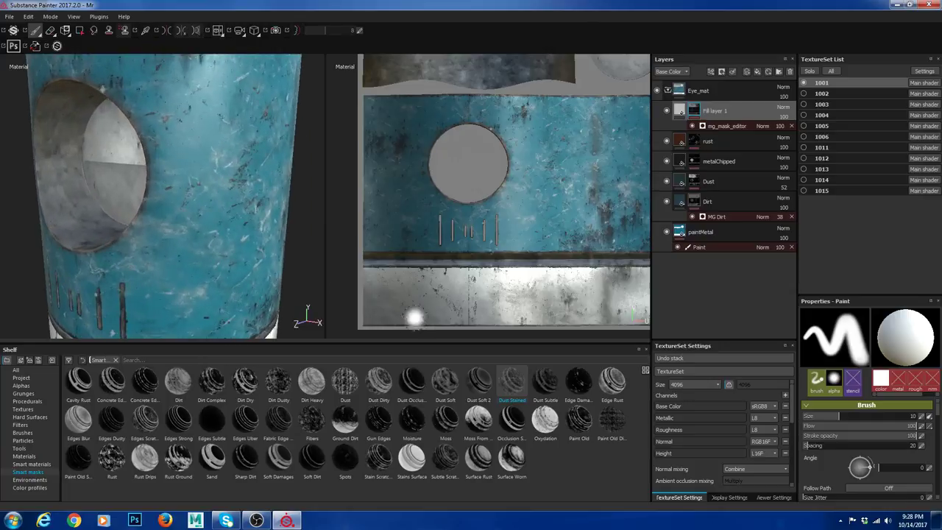
mouse_move(259, 216)
alt+mouse_down()
mouse_move(212, 184)
mouse_move(308, 193)
mouse_move(221, 247)
alt+mouse_up()
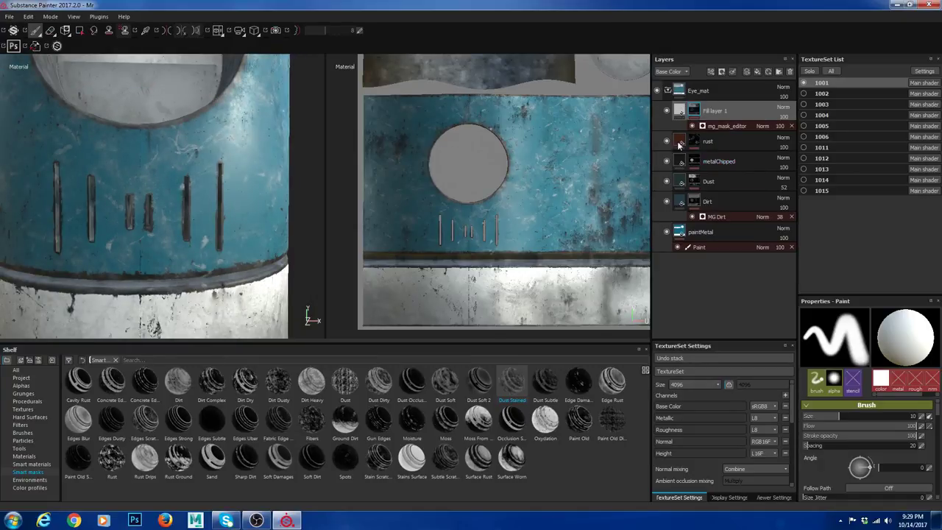
Step: Set the masked fill layer's base color to black, enlarging the properties area to reach the material settings
click(679, 111)
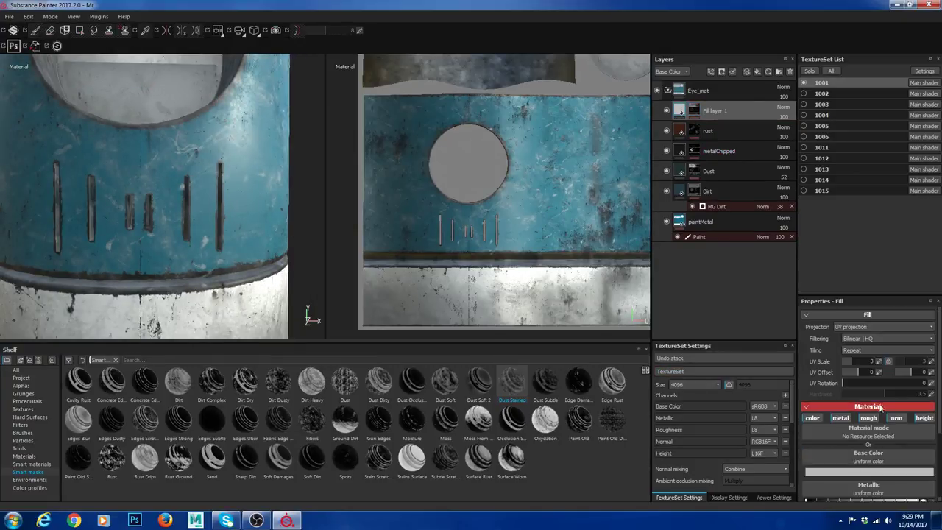
drag(871, 296, 870, 220)
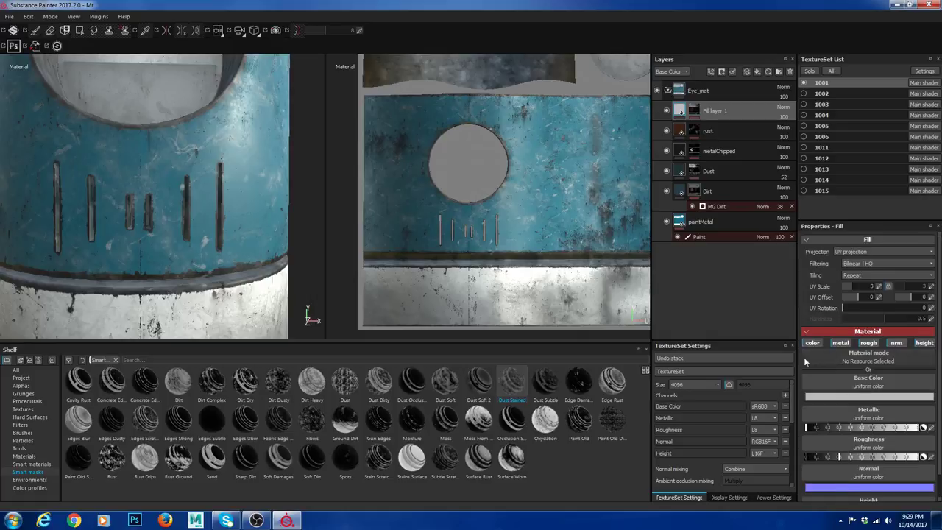
click(884, 395)
drag(834, 392, 795, 446)
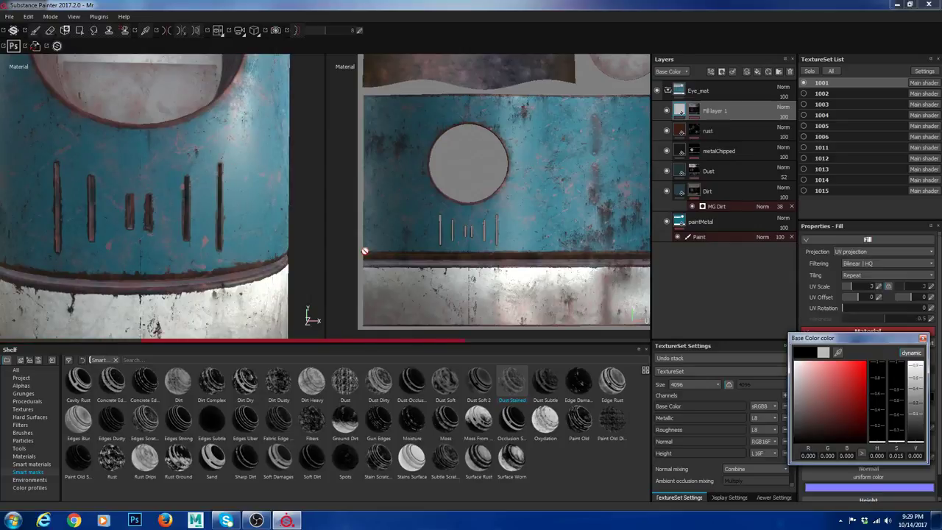
Step: Close the base color picker and disable the black fill layer's metallic channel
alt+drag(231, 177, 213, 162)
alt+middle_drag(213, 162, 254, 216)
alt+right_drag(254, 216, 324, 231)
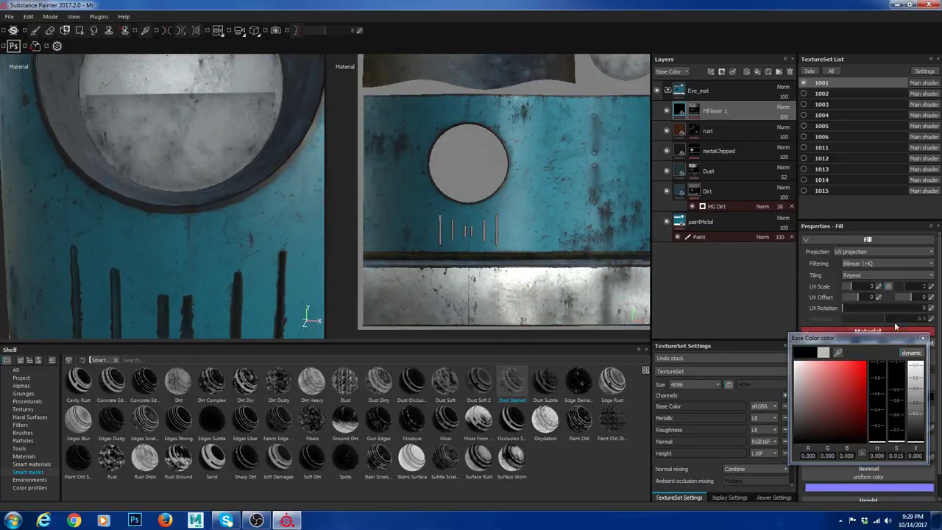
click(923, 340)
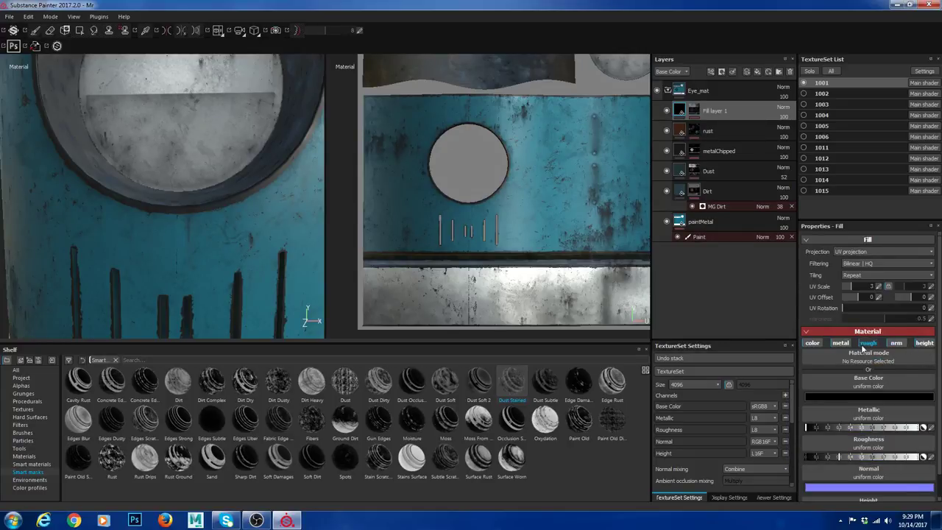
click(844, 343)
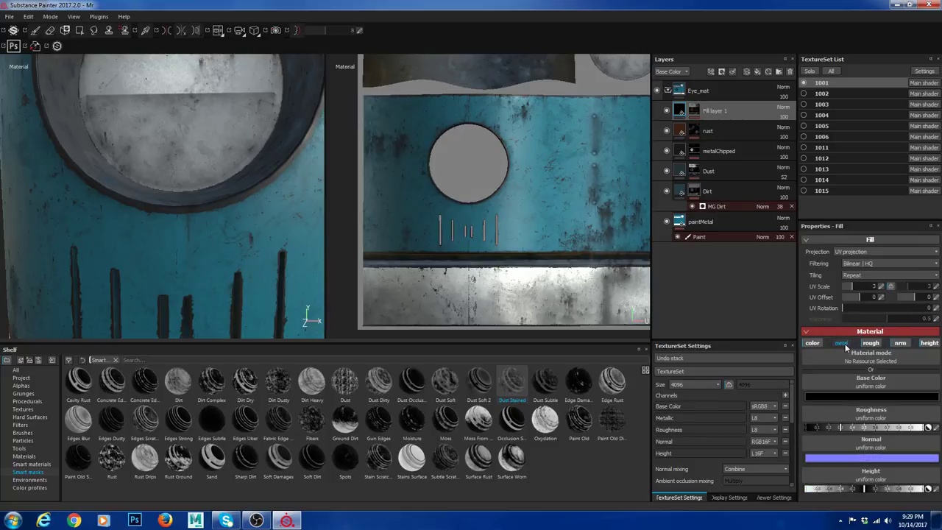
Step: Lower the black fill layer's roughness to its minimum and check the stains' shine on the body
alt+drag(270, 231, 147, 254)
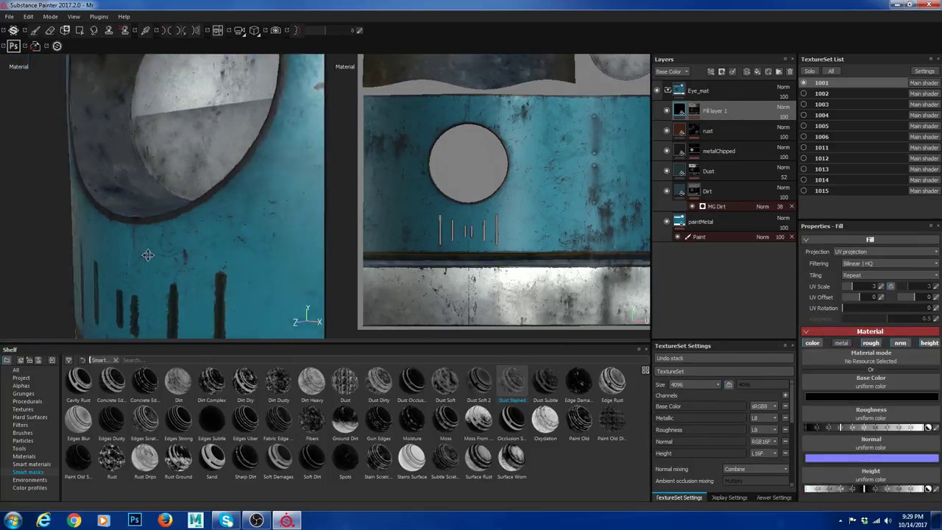
alt+middle_drag(272, 111, 210, 194)
mouse_move(210, 193)
alt+mouse_down()
mouse_move(234, 208)
mouse_move(108, 193)
mouse_move(211, 183)
mouse_move(212, 197)
alt+mouse_up()
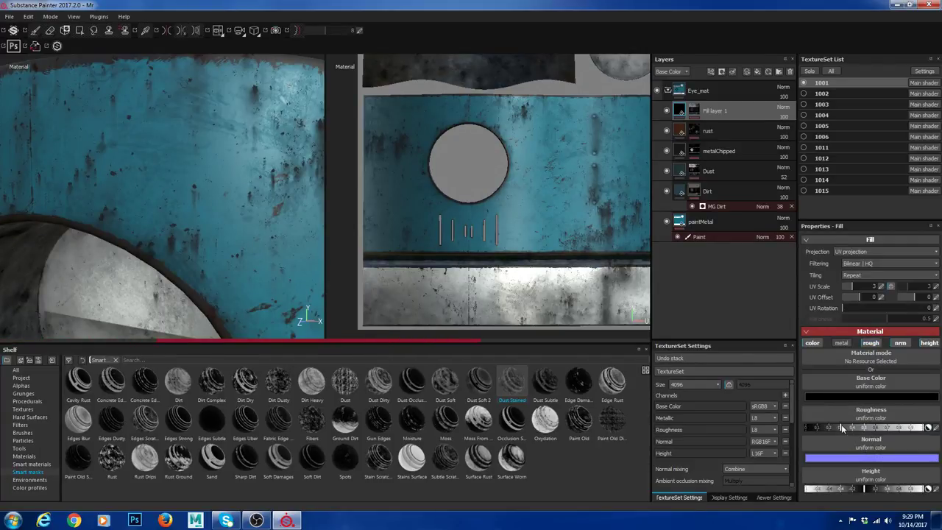
drag(842, 429, 807, 428)
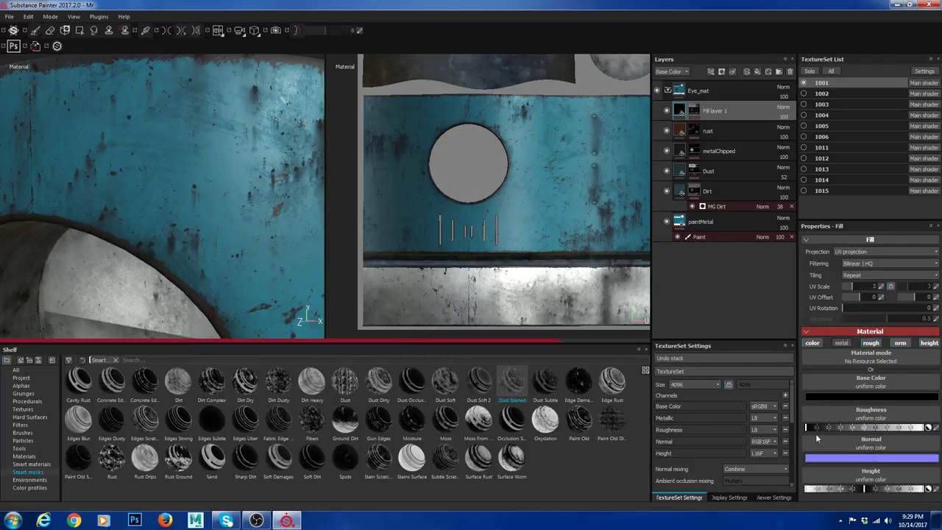
alt+drag(257, 172, 320, 272)
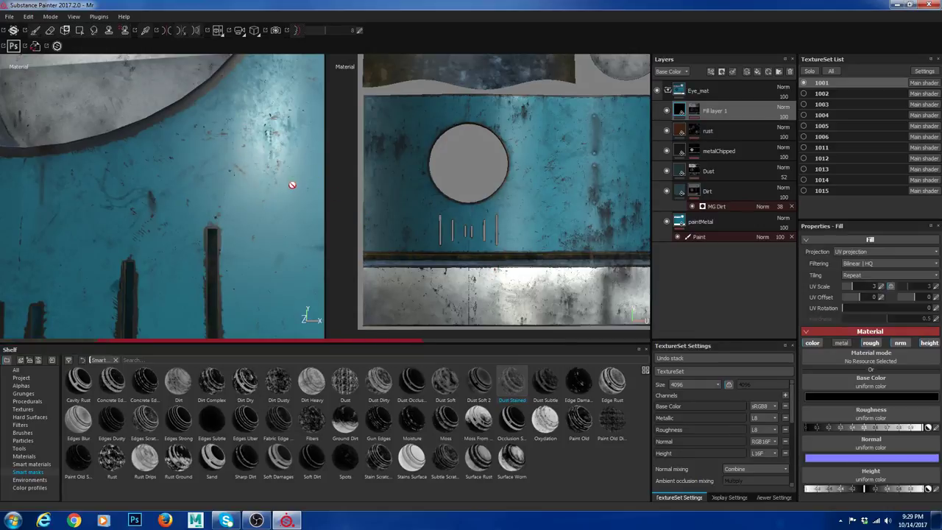
alt+drag(292, 184, 232, 184)
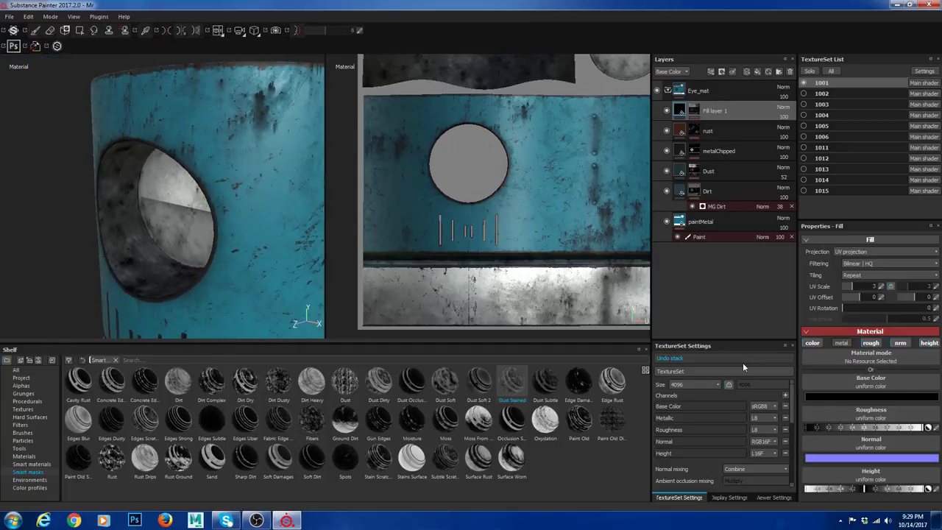
Step: Disable the black fill layer's roughness channel, keeping color, normal and height active
click(870, 343)
click(871, 344)
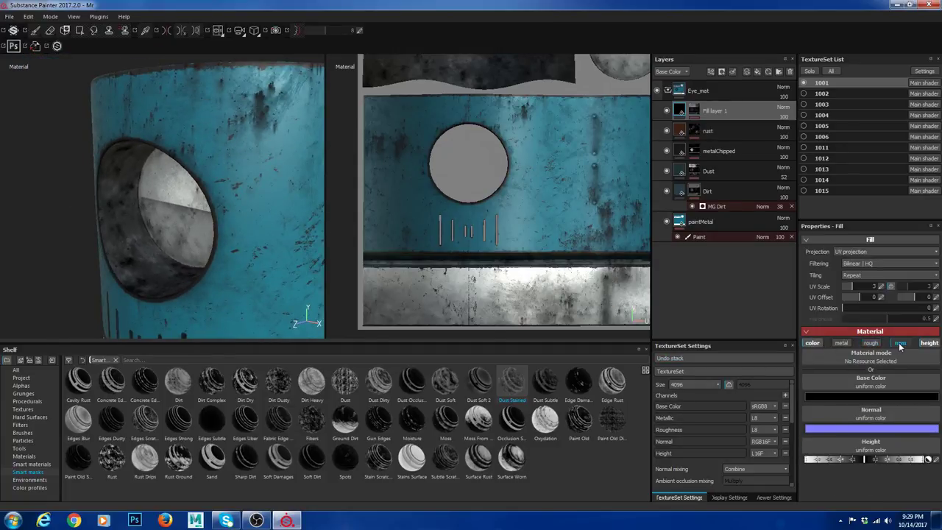
click(904, 344)
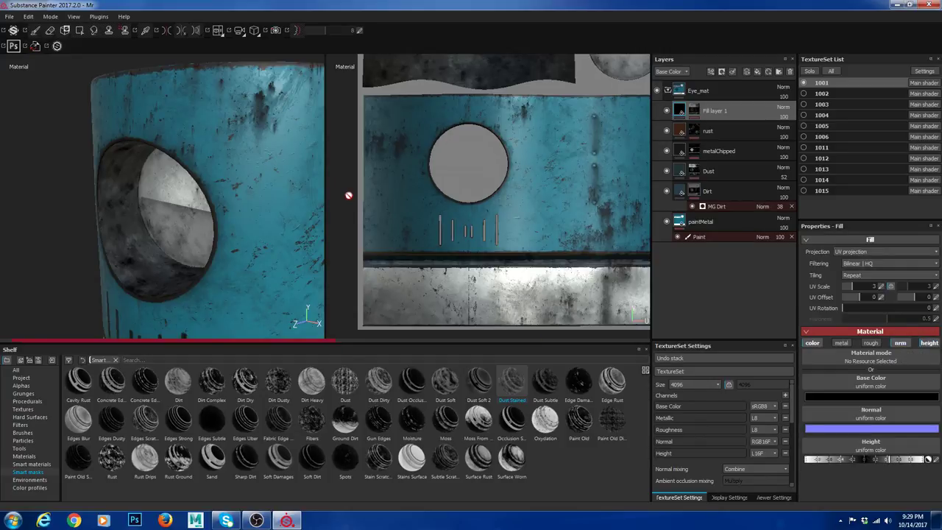
Step: Try a height of 0.01 on the black fill layer and check the relief beside the eye opening
alt+right_drag(229, 184, 291, 186)
alt+drag(291, 185, 313, 186)
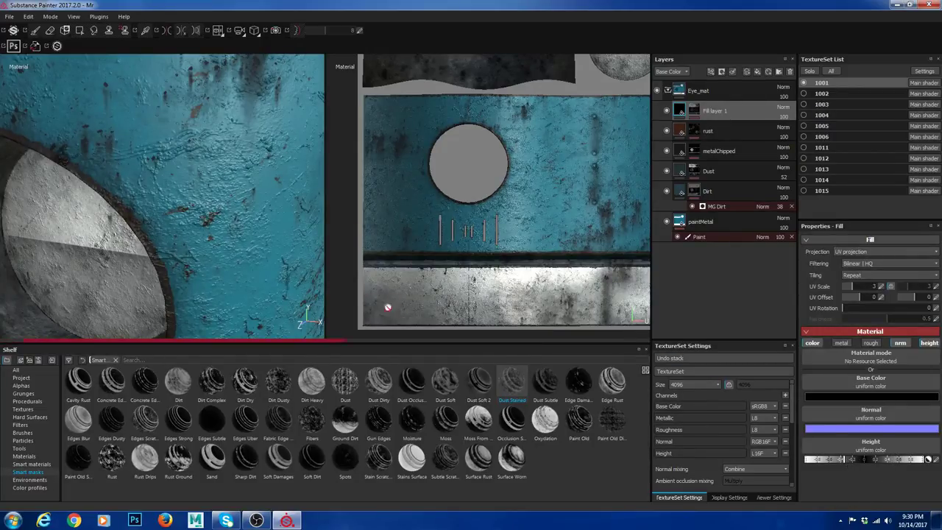
alt+drag(214, 243, 268, 265)
click(936, 459)
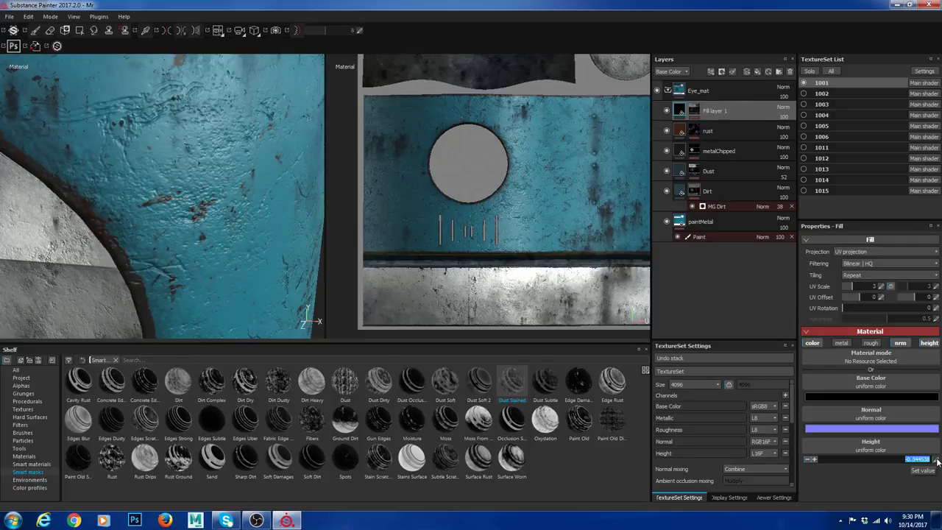
text(0.01)
key(Tab)
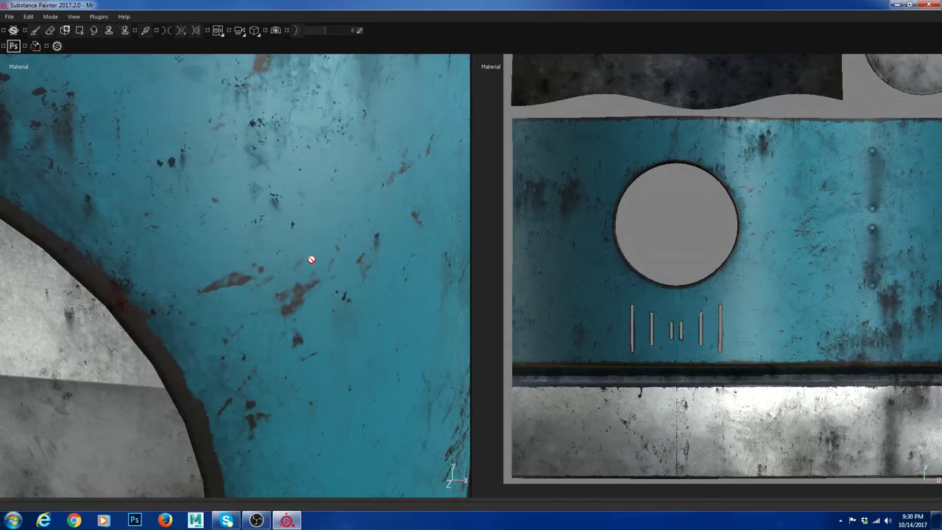
key(Tab)
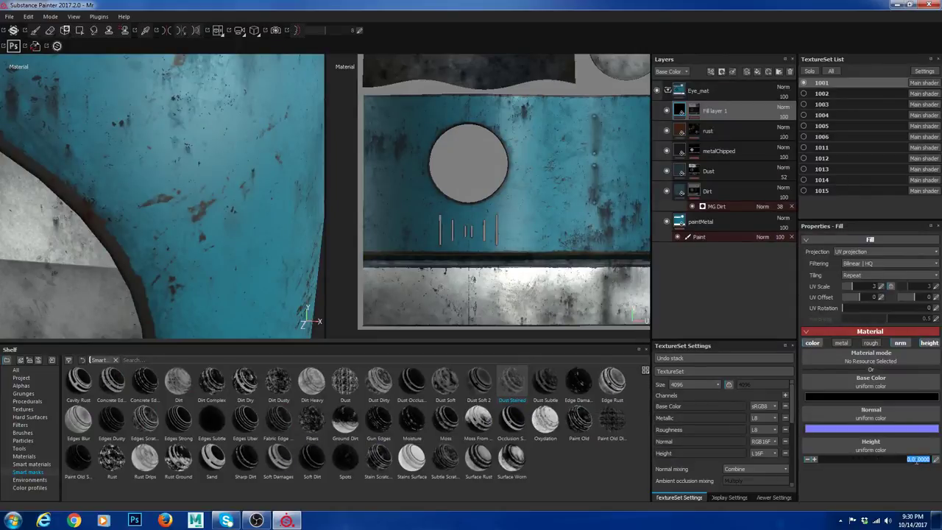
Step: Try a height of 0.1 on the black fill layer and inspect the painted surface
text(0.1)
key(Return)
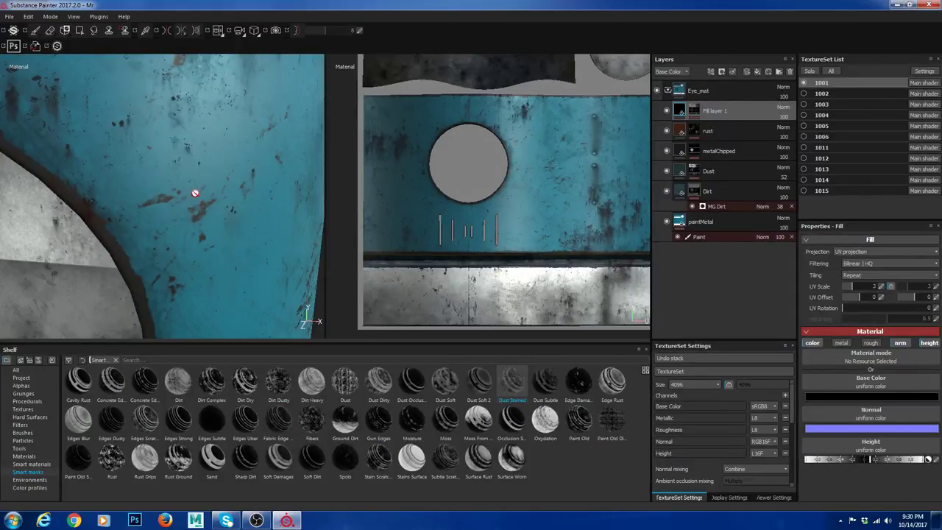
alt+right_drag(193, 191, 194, 179)
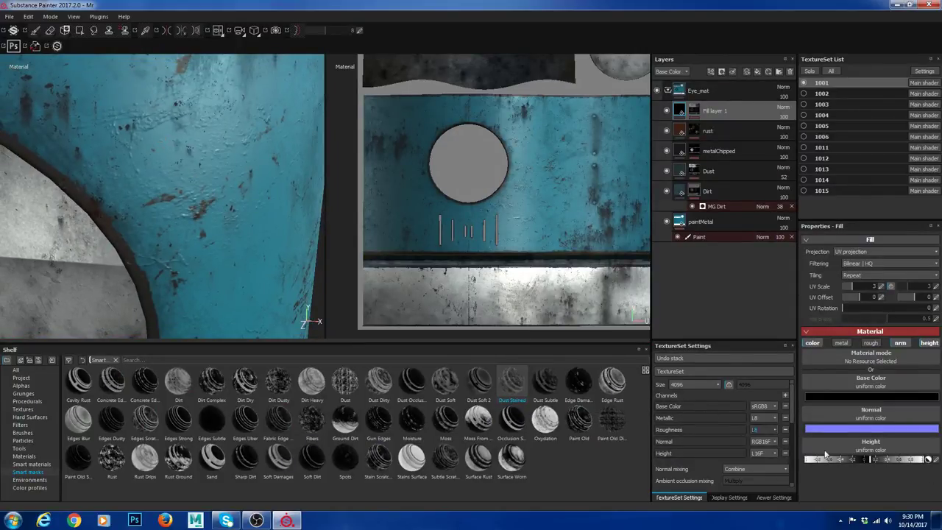
Step: Lower the black fill layer's height slightly below 0.1 and check the relief close up and on the whole body
click(935, 460)
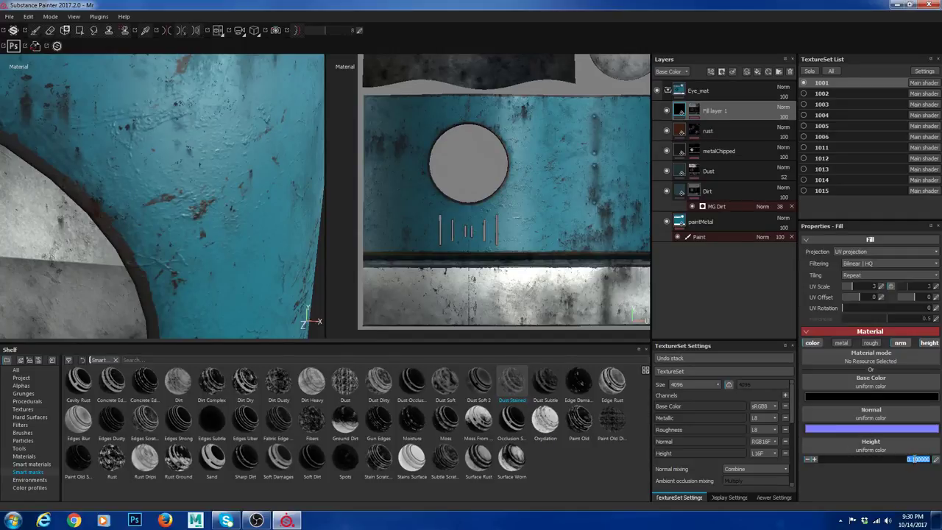
drag(913, 459, 940, 464)
key(Return)
key(Tab)
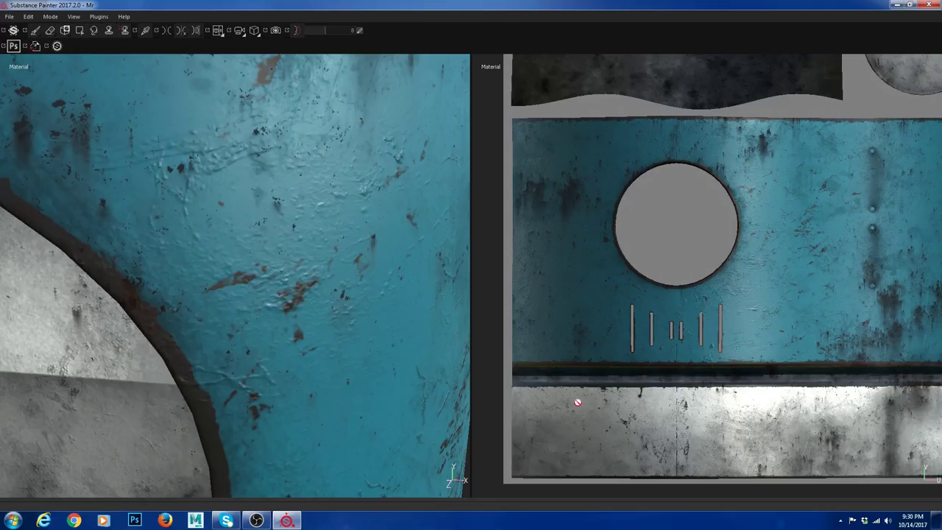
alt+right_drag(332, 246, 105, 114)
key(Tab)
alt+drag(265, 188, 228, 191)
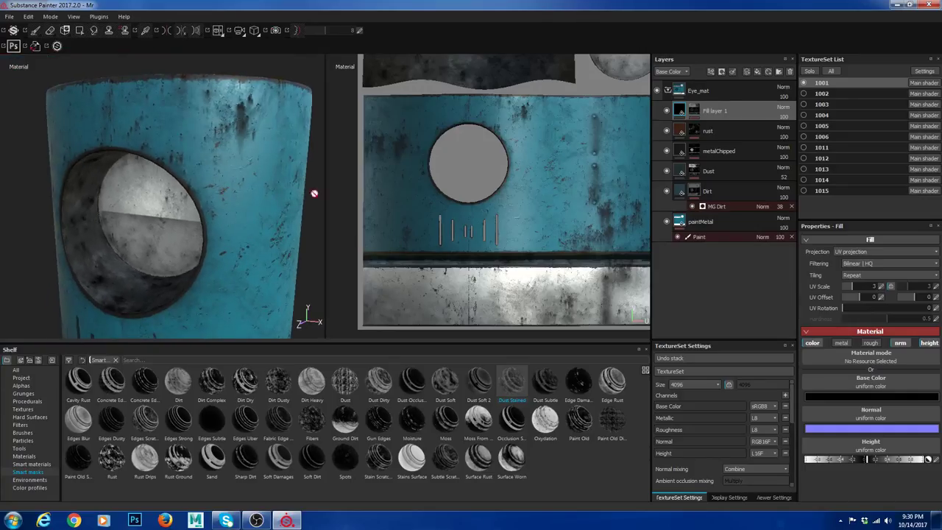
alt+right_drag(278, 232, 216, 204)
alt+middle_drag(217, 204, 184, 172)
Step: Rename the black masked fill layer dustStained and show the parameters of its mg_mask_editor generator
drag(676, 161, 700, 113)
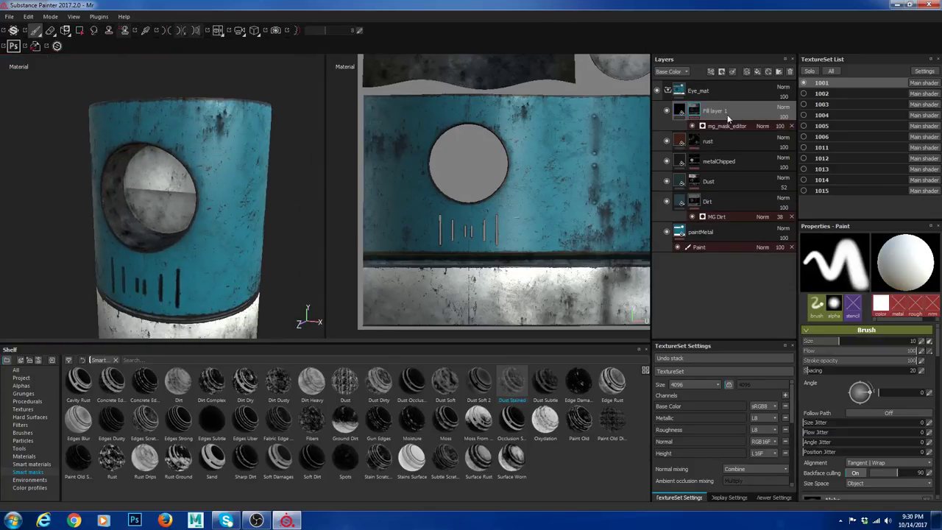
double_click(726, 111)
text(du)
key(Return)
scroll(233, 228, down, 2)
alt+middle_drag(221, 226, 203, 186)
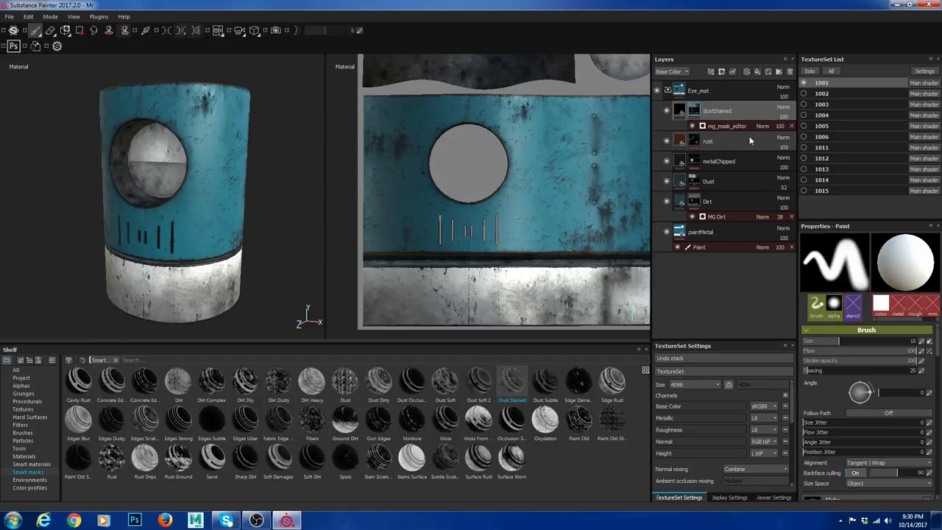
click(725, 126)
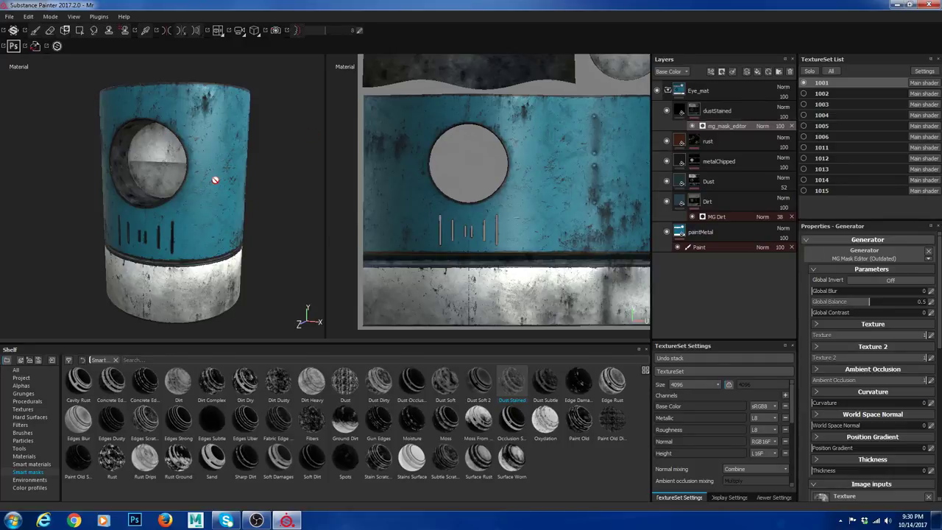
Step: Add a fill layer directly above dustStained and name it oldPaint
click(731, 109)
click(757, 71)
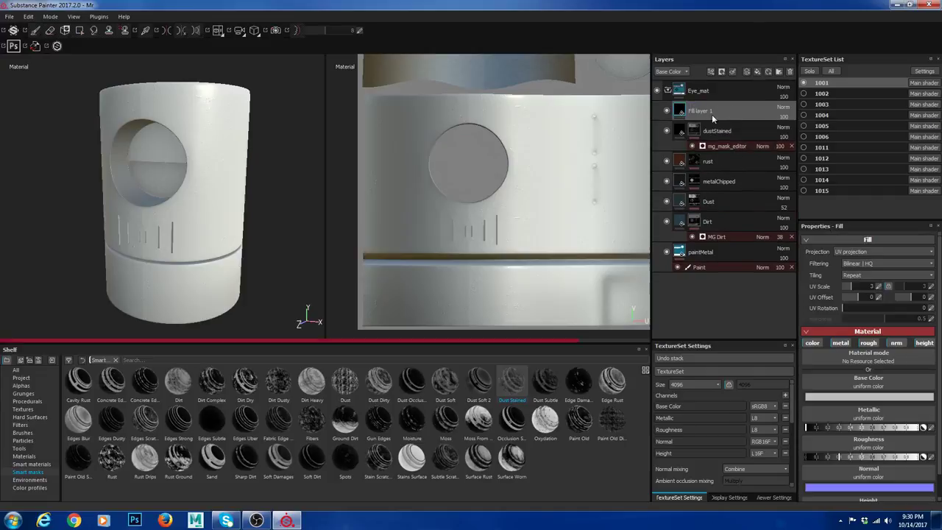
double_click(710, 112)
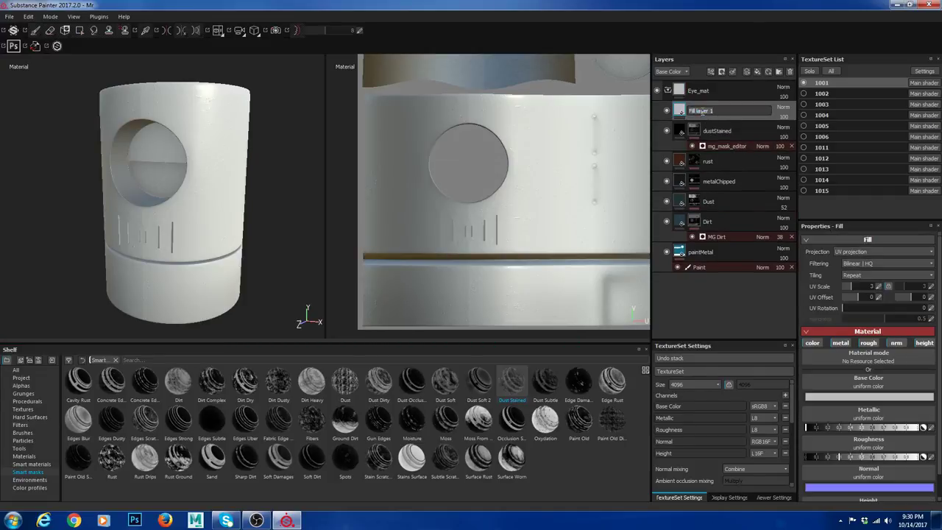
key(Return)
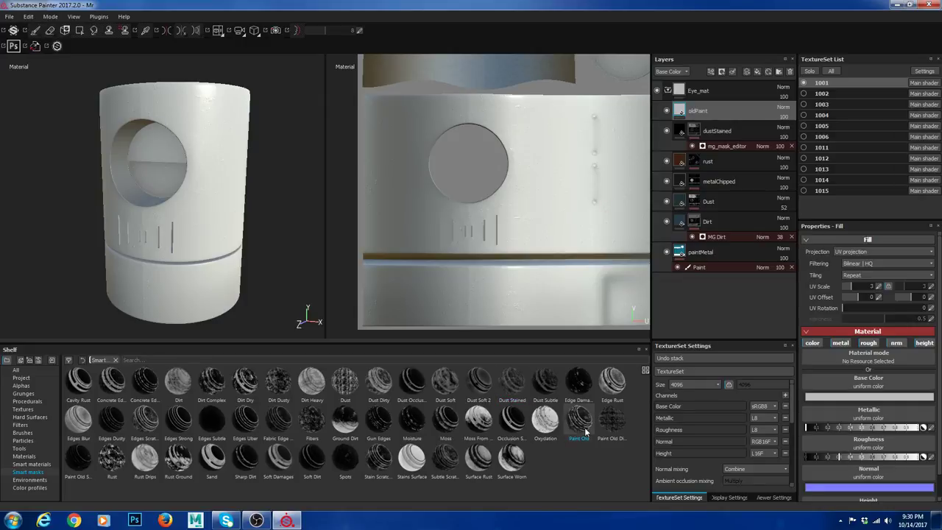
Step: Apply the Paint Old smart mask to the oldPaint layer and check the worn pattern along the body's upper rim
mouse_move(584, 427)
mouse_down()
mouse_move(707, 151)
mouse_move(707, 107)
mouse_move(700, 176)
mouse_move(359, 180)
mouse_up()
alt+drag(247, 181, 210, 184)
alt+right_drag(211, 184, 336, 284)
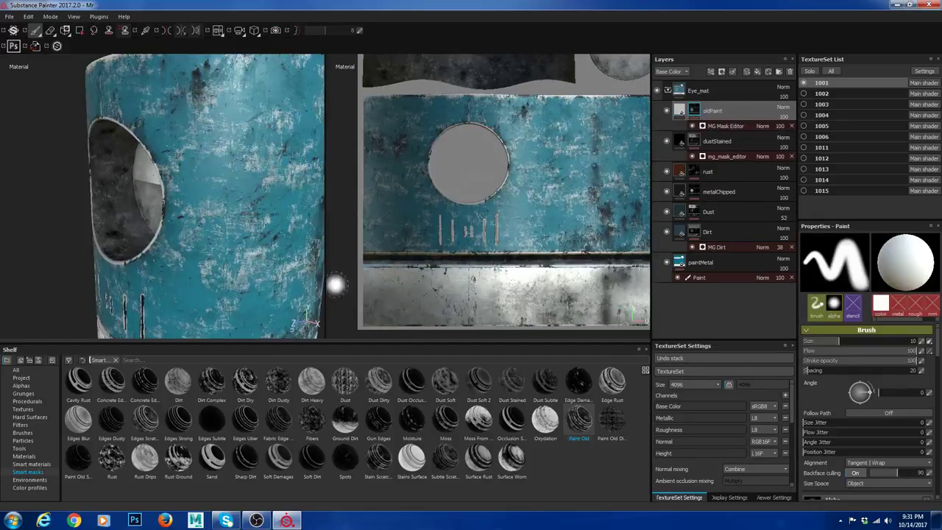
alt+drag(214, 173, 225, 221)
alt+right_drag(224, 221, 294, 257)
alt+drag(258, 243, 250, 195)
alt+right_drag(250, 195, 346, 287)
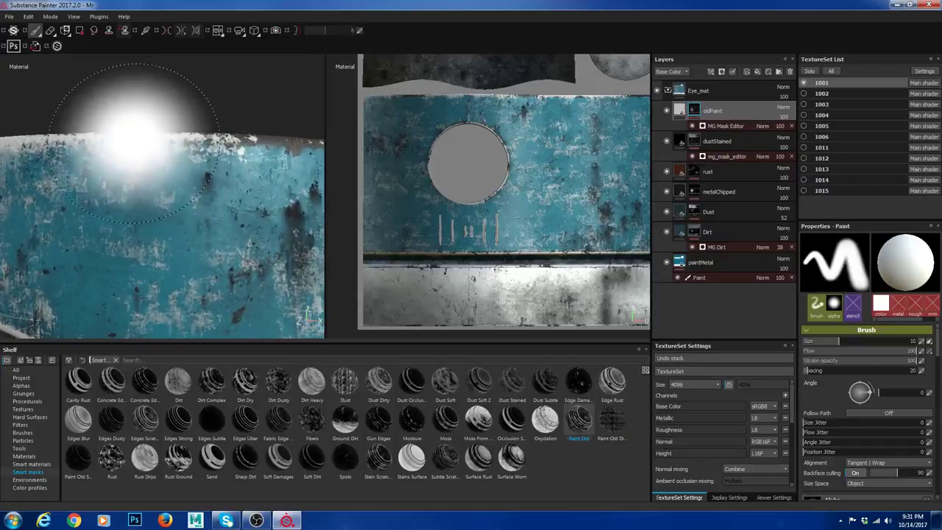
Step: Set oldPaint's base color to the teal sampled from the body's paint, check it on the model and close the color picker
click(682, 114)
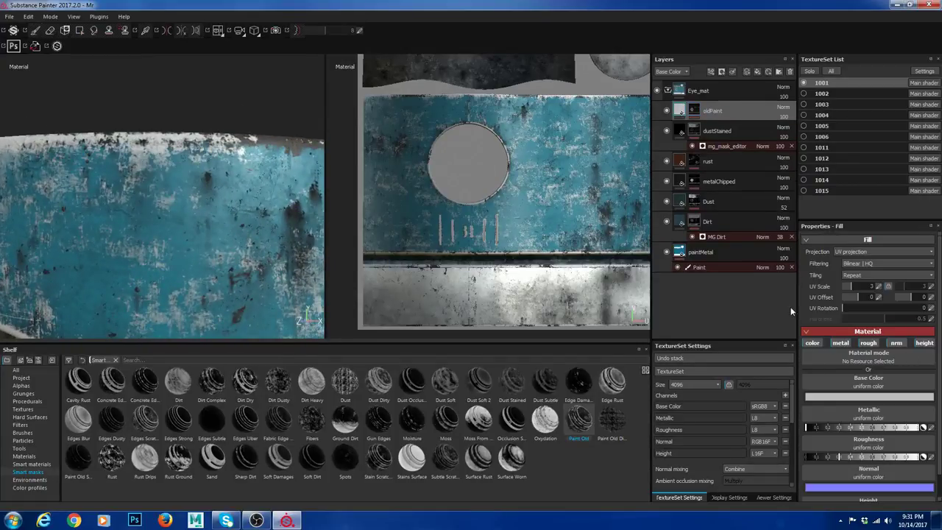
click(861, 398)
drag(831, 355, 531, 200)
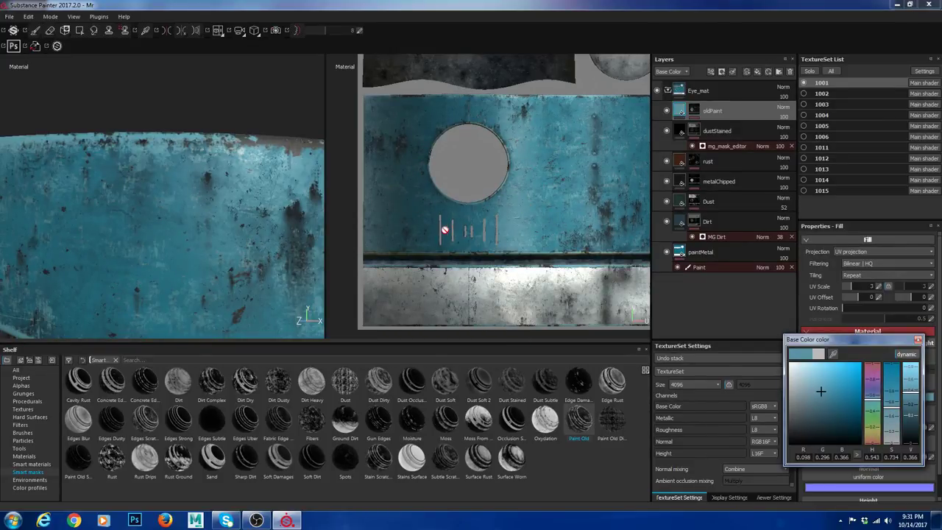
alt+drag(218, 172, 219, 206)
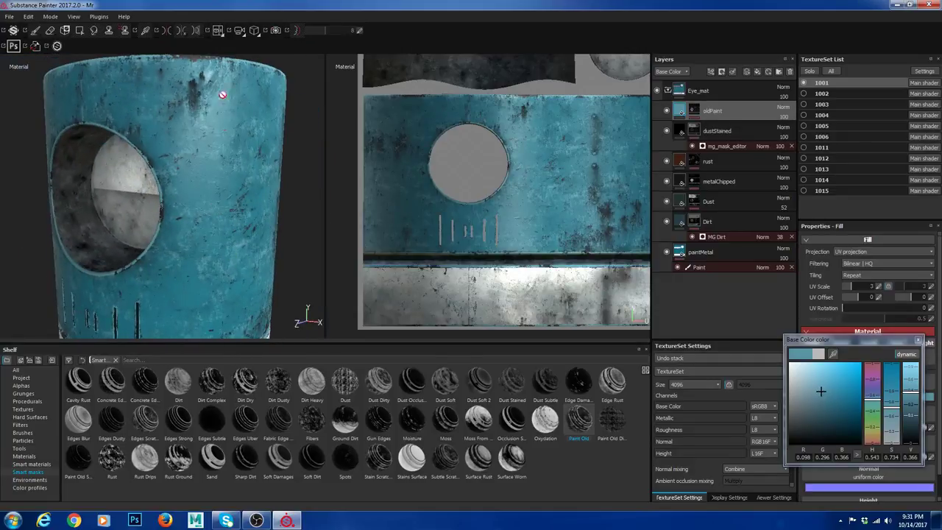
alt+right_drag(222, 93, 244, 153)
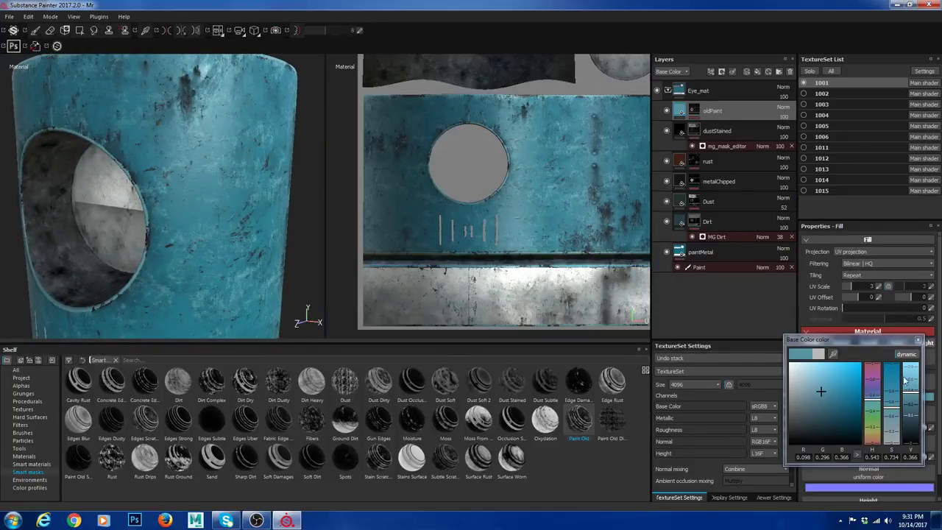
click(918, 341)
Step: Examine the teal oldPaint wear around the eye opening, vent slots and upper rim of the body
alt+right_drag(256, 212, 256, 235)
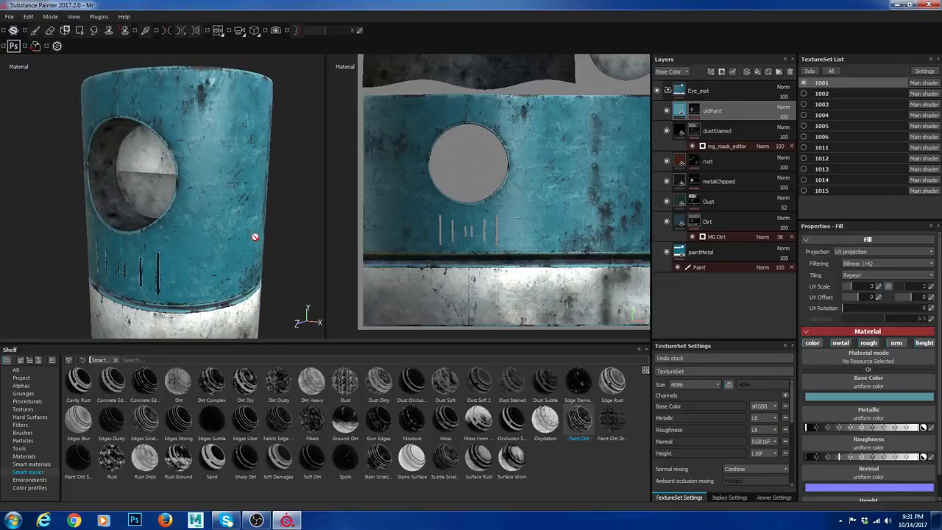
alt+middle_drag(257, 236, 214, 183)
alt+drag(214, 184, 210, 168)
alt+middle_drag(211, 168, 220, 250)
alt+right_drag(240, 184, 268, 249)
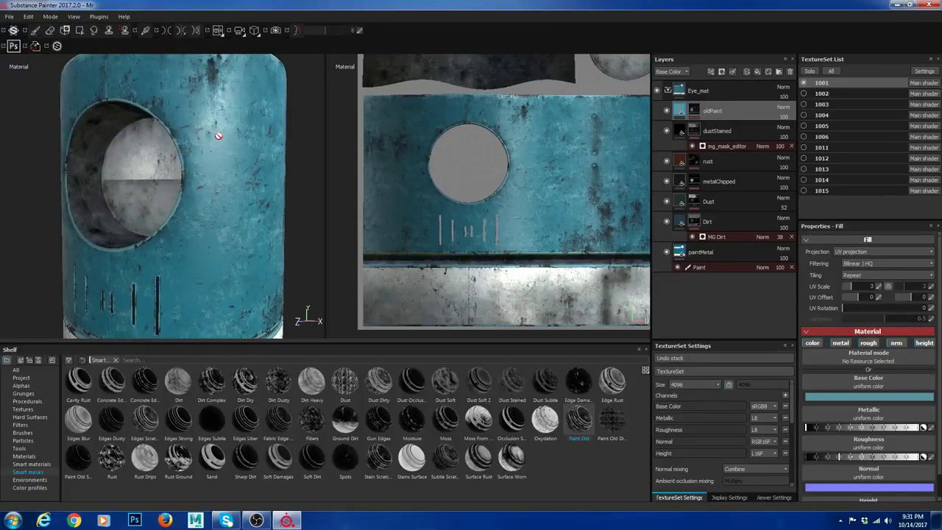
alt+middle_drag(217, 135, 223, 207)
alt+right_drag(223, 207, 266, 208)
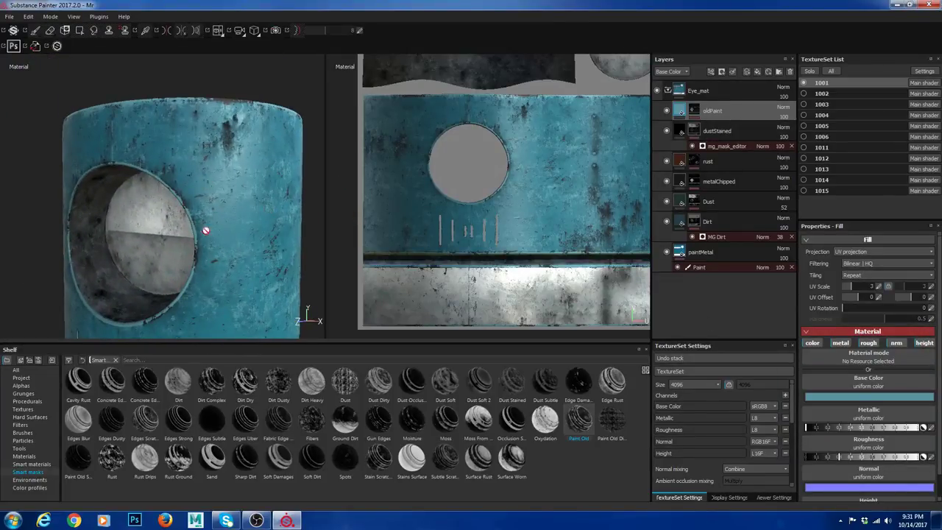
alt+right_drag(206, 230, 241, 247)
alt+middle_drag(212, 140, 195, 197)
alt+right_drag(196, 198, 216, 202)
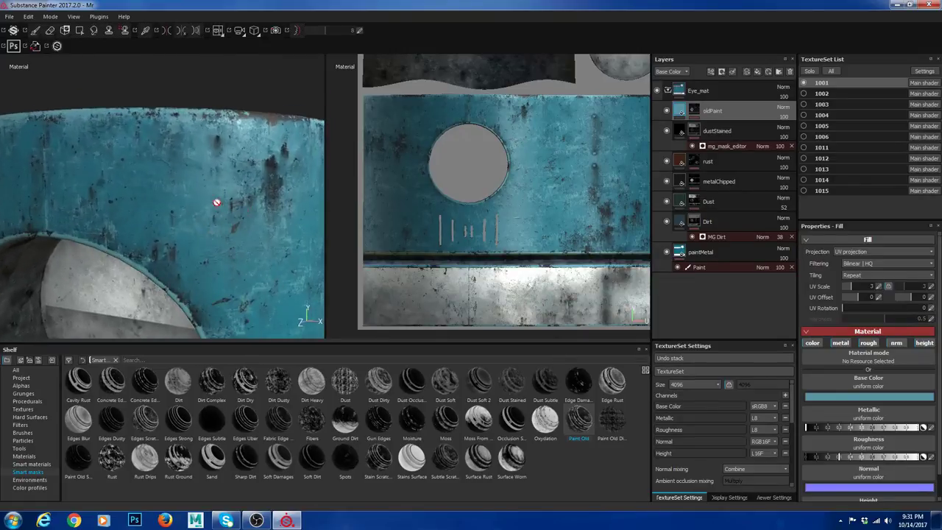
Step: Open the MG Mask Editor generator on oldPaint's mask and frame the whole upper body around the eye opening
alt+drag(216, 203, 172, 166)
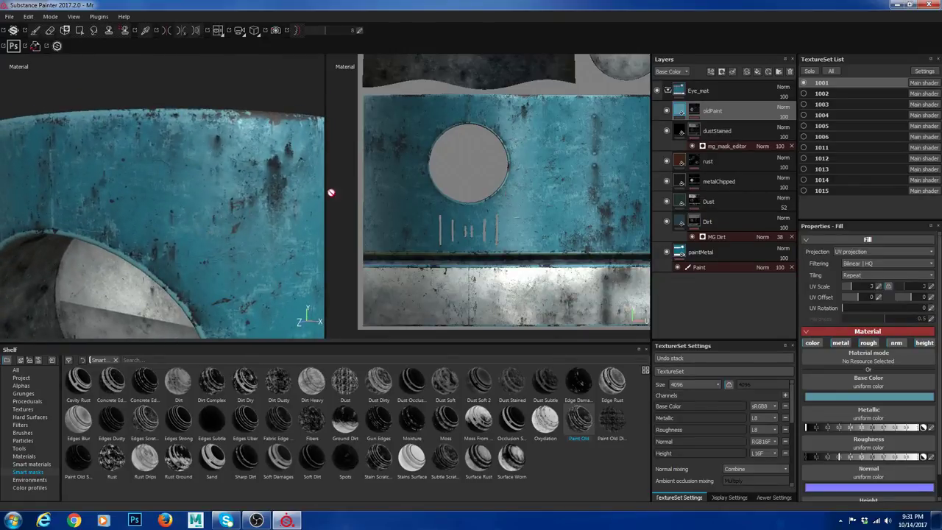
click(694, 112)
click(724, 126)
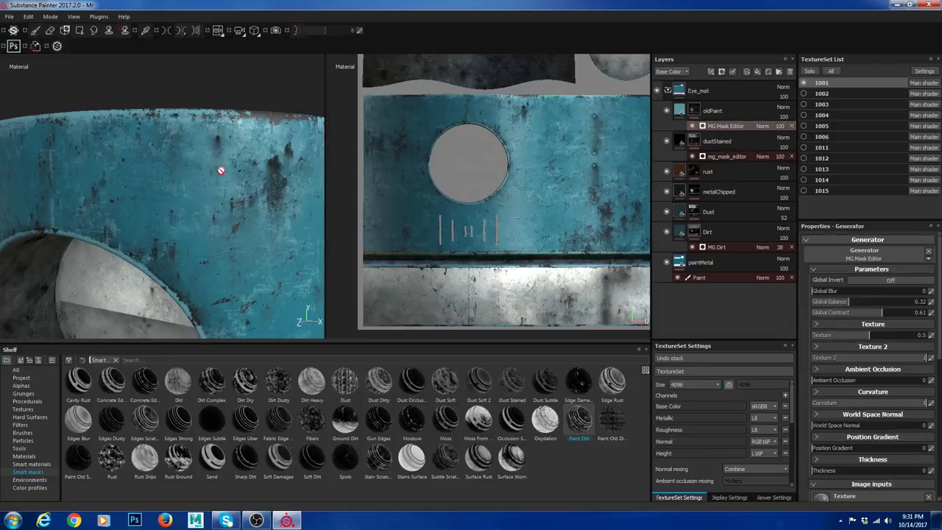
alt+right_drag(153, 140, 238, 238)
alt+middle_drag(237, 238, 208, 218)
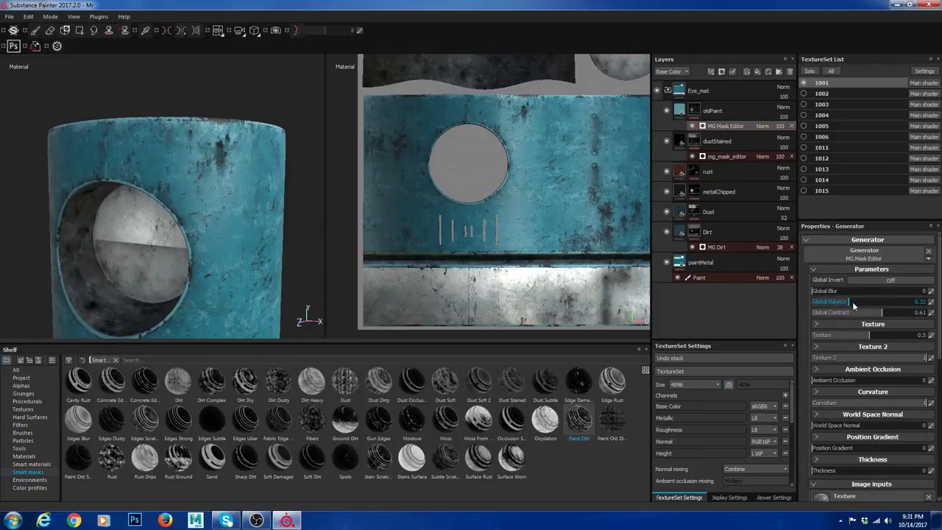
Step: Try the oldPaint mask's Global Balance at 0.72 and at 0.15, comparing the paint coverage on the body and its UV layout
drag(850, 301, 894, 302)
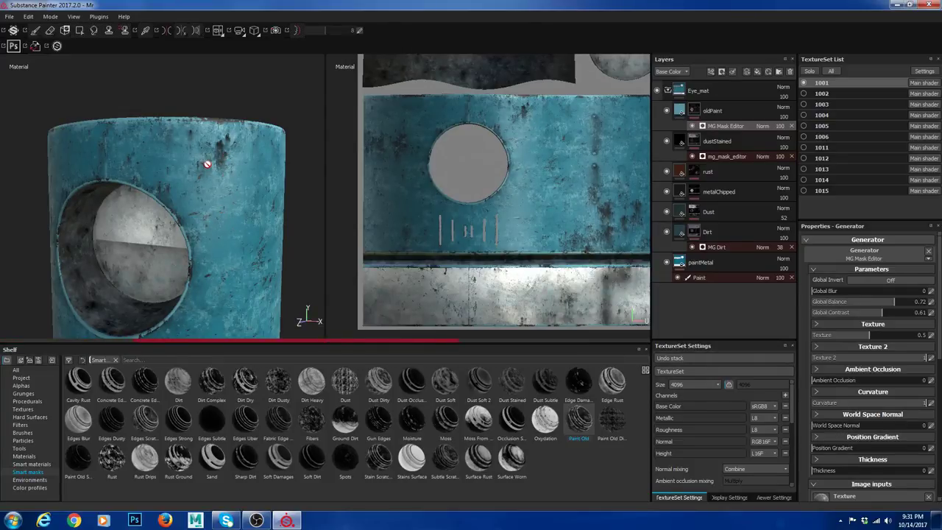
alt+right_drag(201, 154, 270, 217)
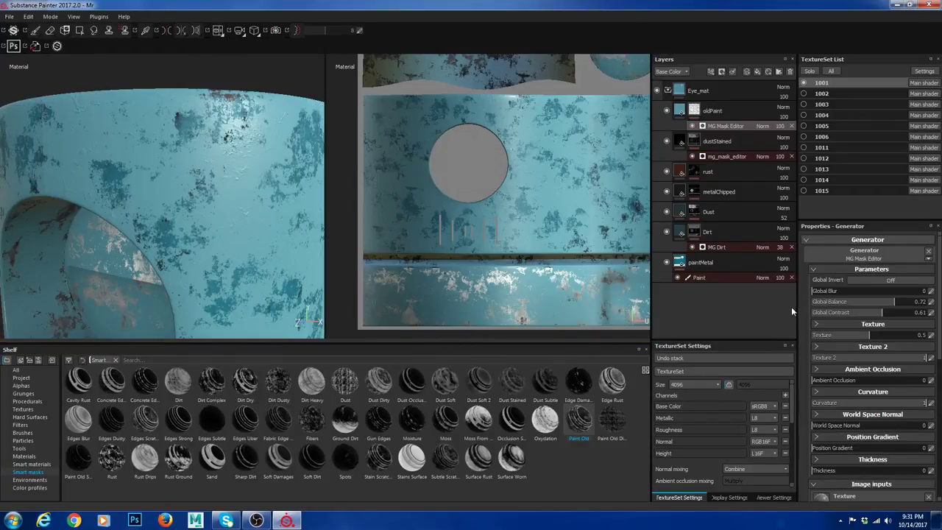
drag(839, 303, 829, 303)
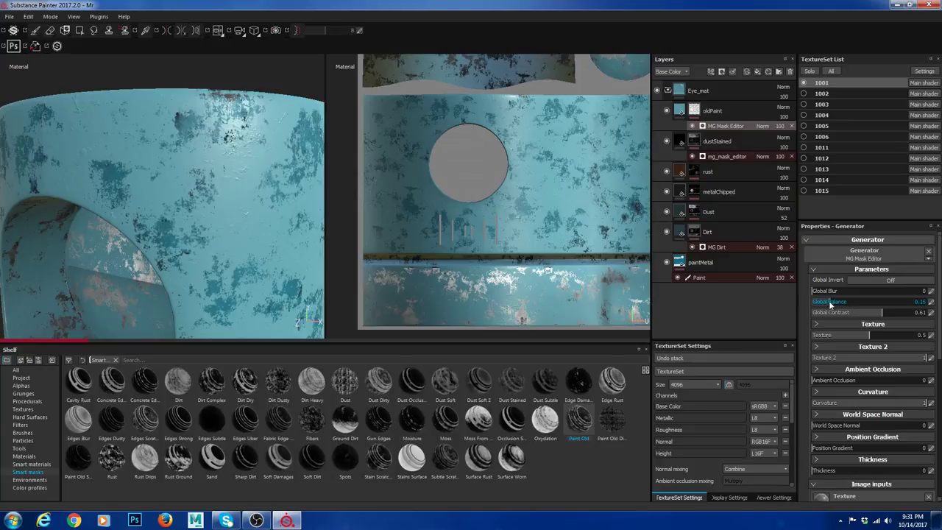
drag(326, 227, 187, 228)
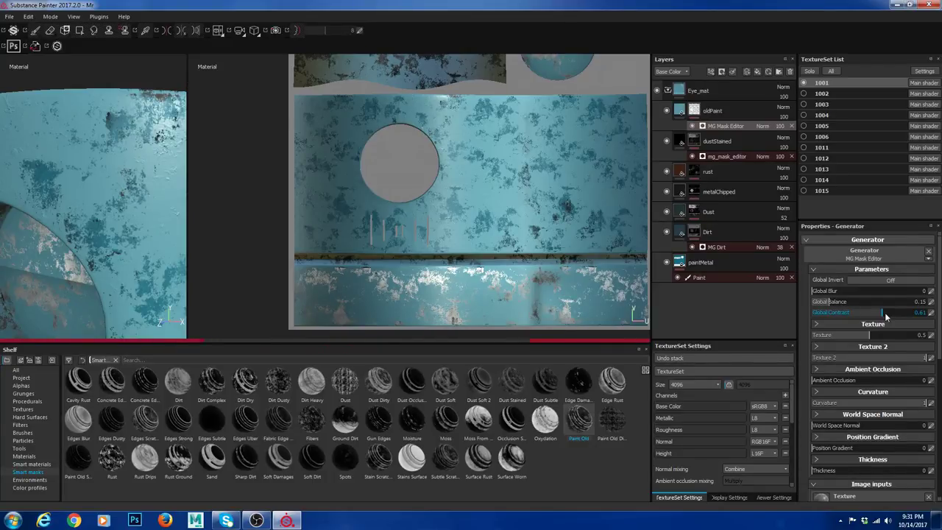
alt+right_drag(517, 245, 679, 287)
alt+middle_drag(432, 83, 499, 220)
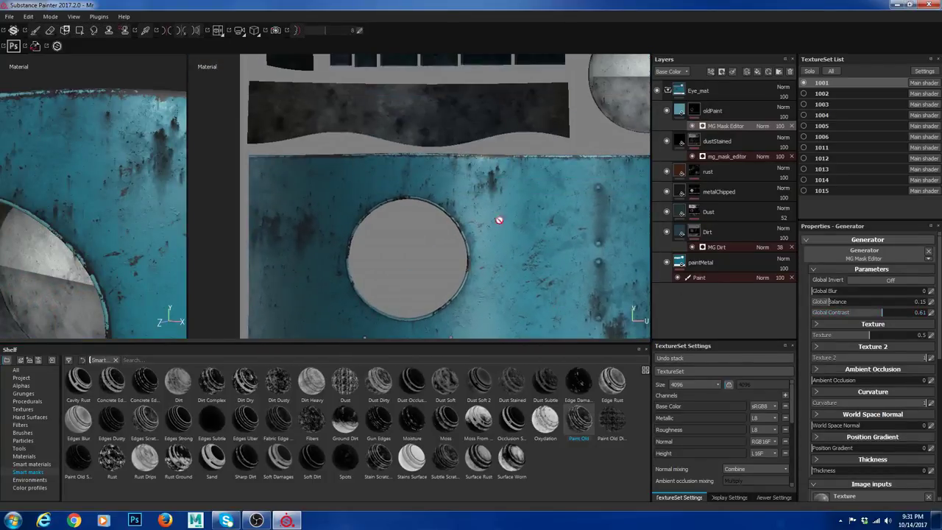
scroll(498, 219, up, 2)
alt+middle_drag(585, 153, 424, 228)
scroll(425, 228, up, 1)
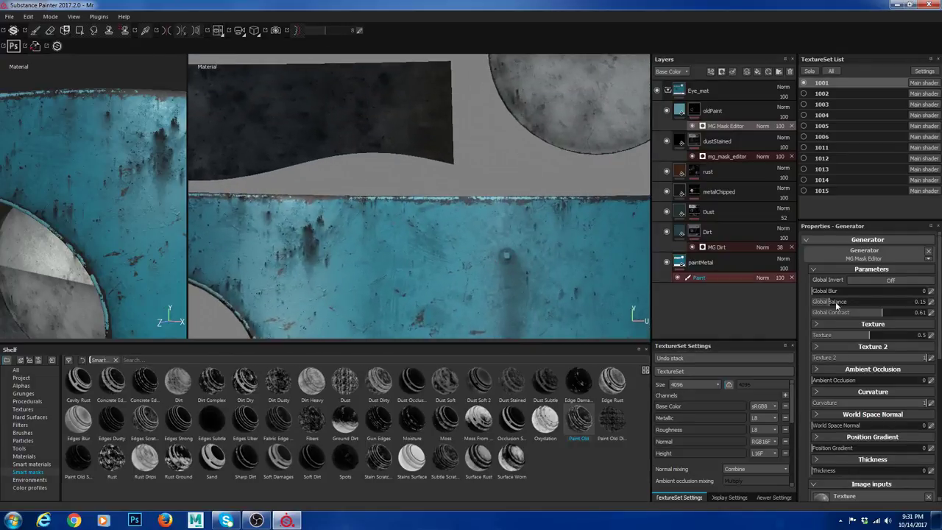
Step: Set the oldPaint mask's Global Balance to 0.28 and check the wear along the body's upper rim
click(839, 302)
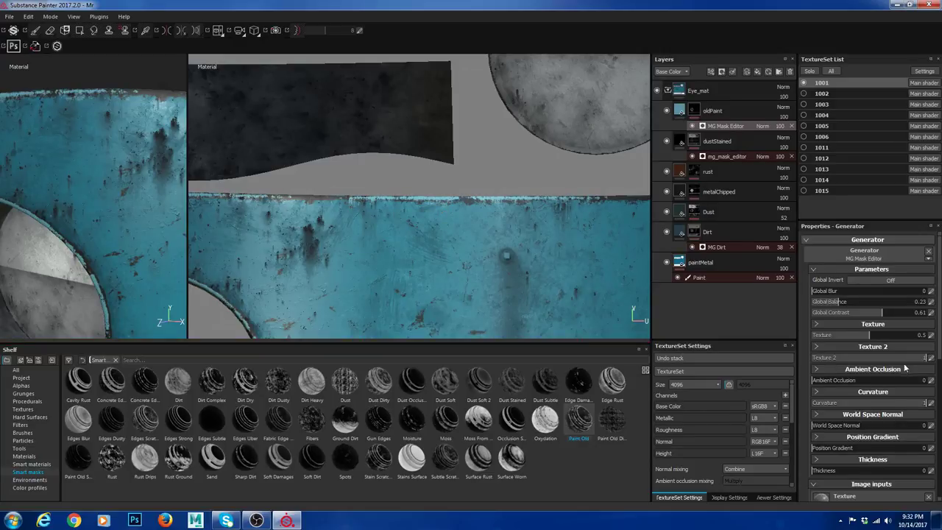
drag(838, 302, 844, 301)
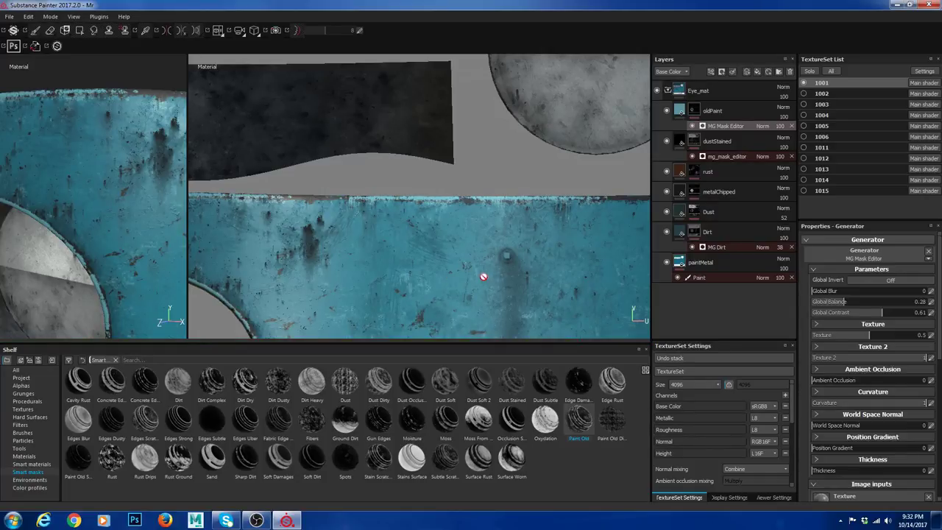
alt+right_drag(484, 276, 390, 216)
alt+middle_drag(426, 239, 458, 187)
mouse_move(460, 188)
alt+right_down()
mouse_move(481, 231)
mouse_move(604, 312)
alt+right_up()
alt+middle_drag(479, 248, 655, 259)
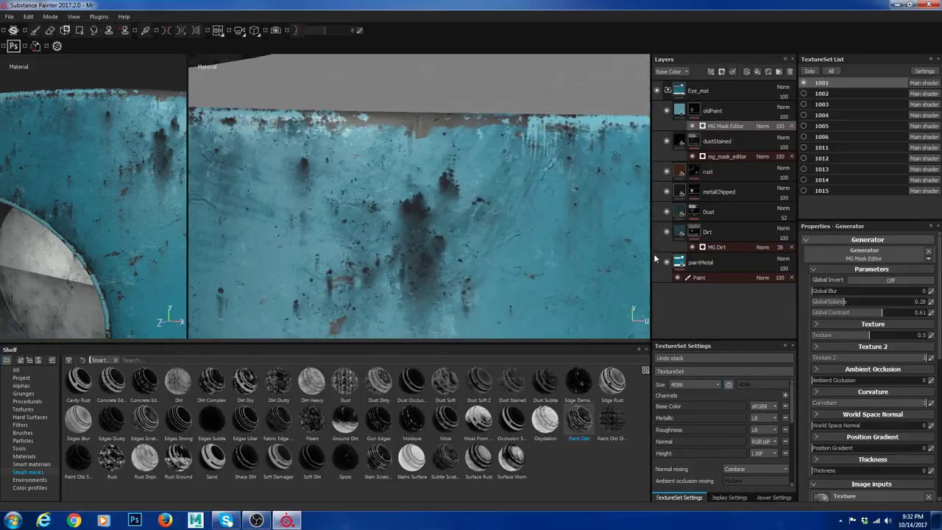
alt+right_drag(457, 179, 409, 174)
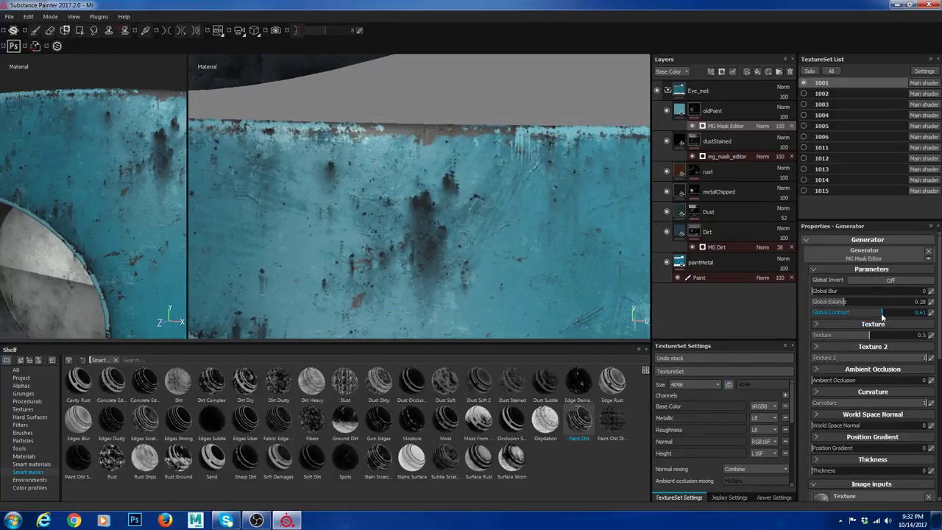
Step: Try the oldPaint mask's Global Contrast at 1 and check the edges of the wear along the upper rim
drag(881, 314, 932, 317)
text(1)
key(Return)
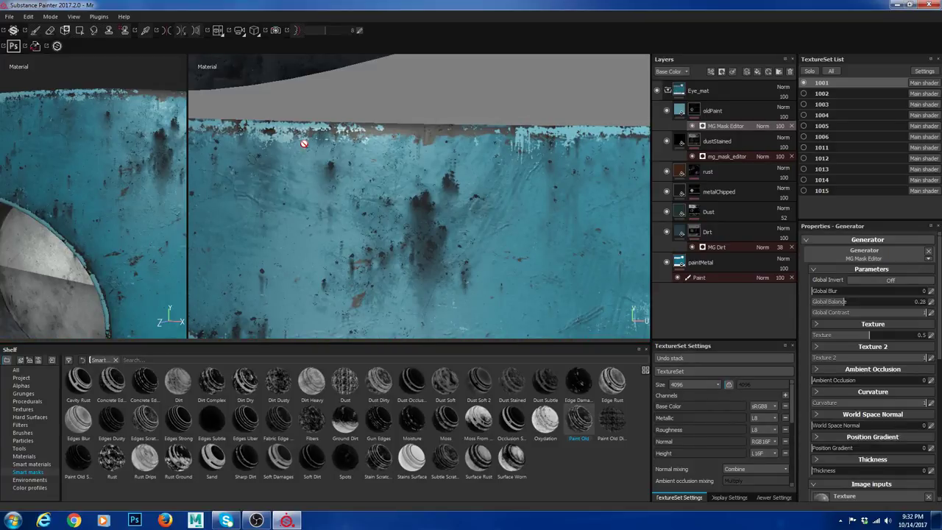
alt+drag(295, 164, 379, 172)
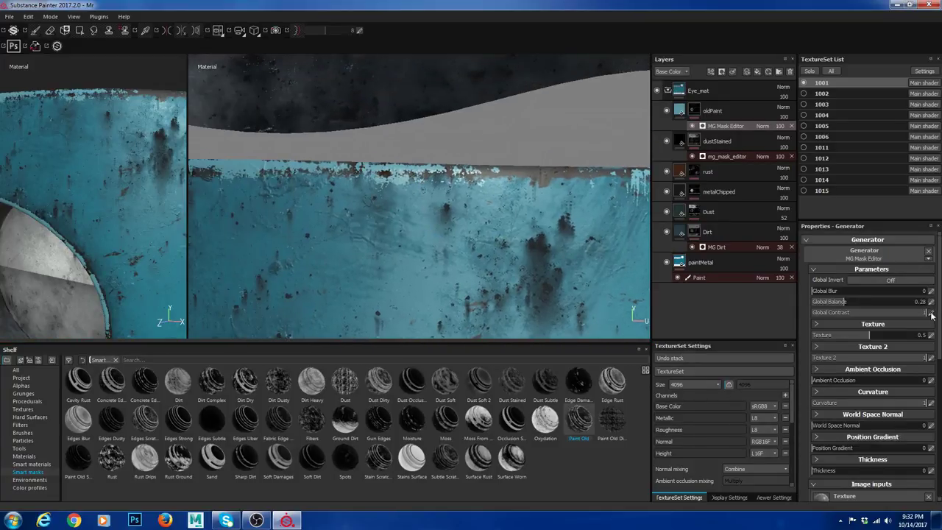
Step: Set the oldPaint mask's Global Contrast to 0.24 and check the wear at the upper rim and beside the eye opening
drag(927, 315, 837, 312)
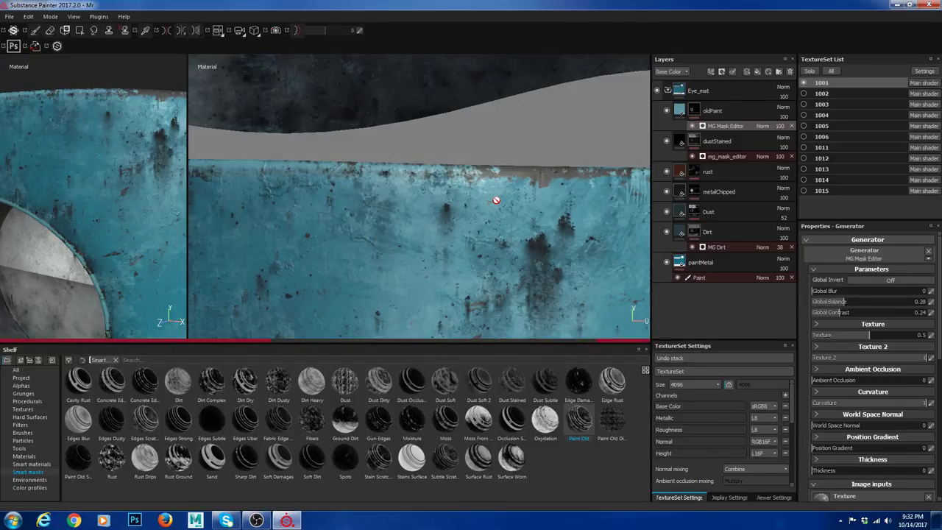
scroll(477, 187, up, 5)
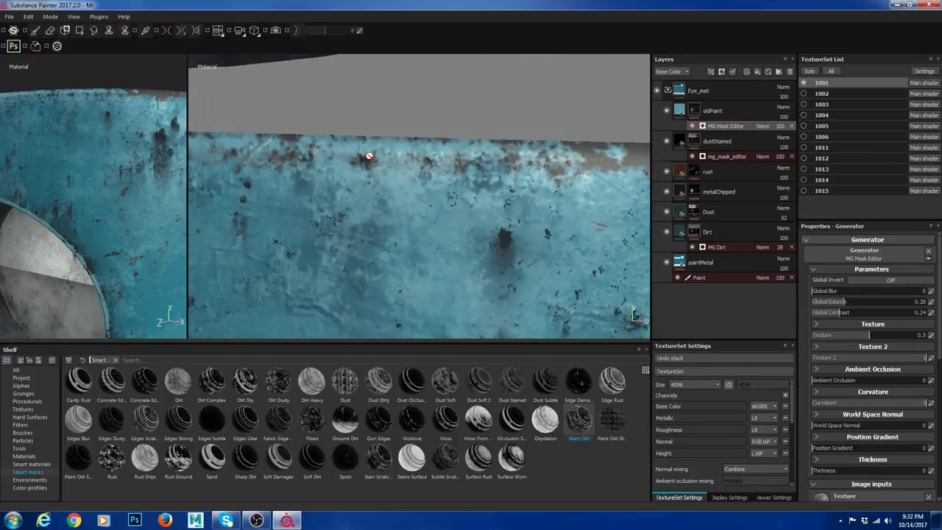
alt+drag(410, 177, 461, 289)
alt+middle_drag(462, 290, 403, 129)
alt+middle_drag(443, 169, 379, 114)
alt+right_drag(471, 213, 584, 296)
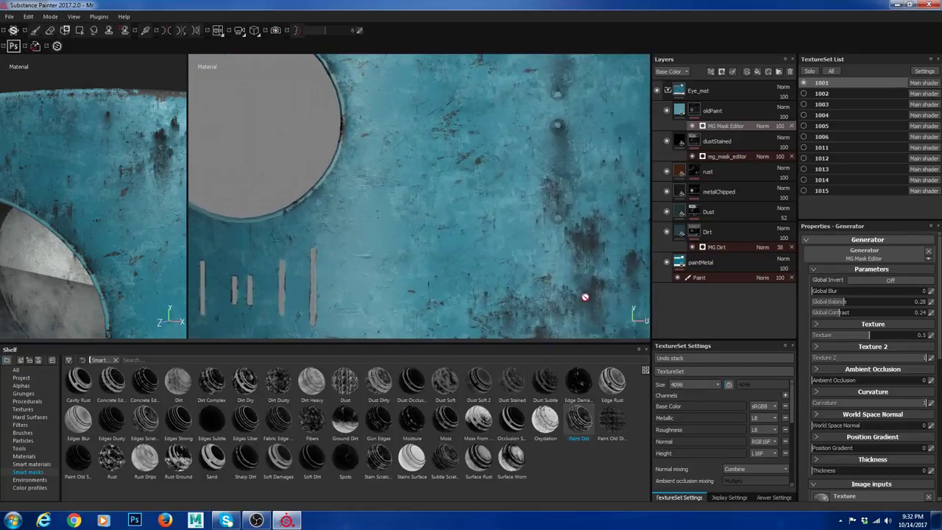
alt+drag(401, 208, 471, 235)
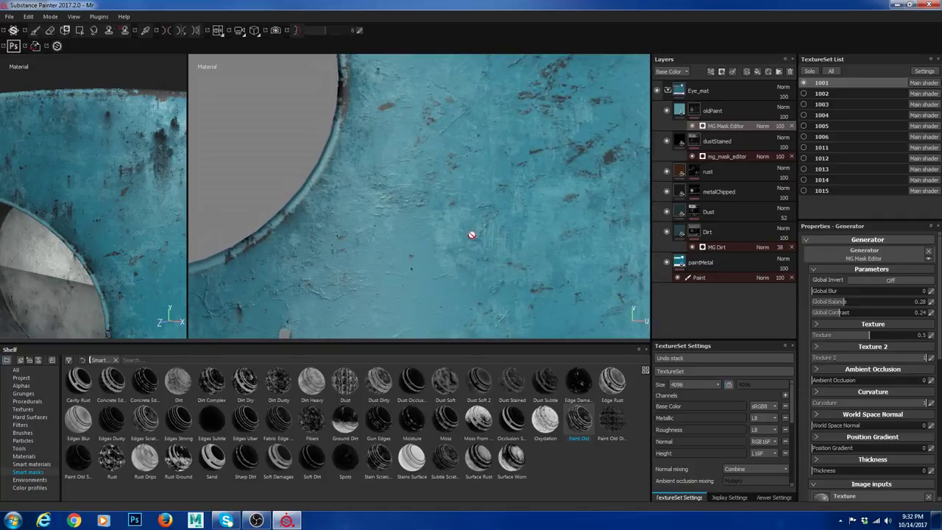
Step: Review the mask generator's image inputs and browse the resources available for its Texture input, keeping Grunge Paint Scratched
scroll(857, 297, down, 5)
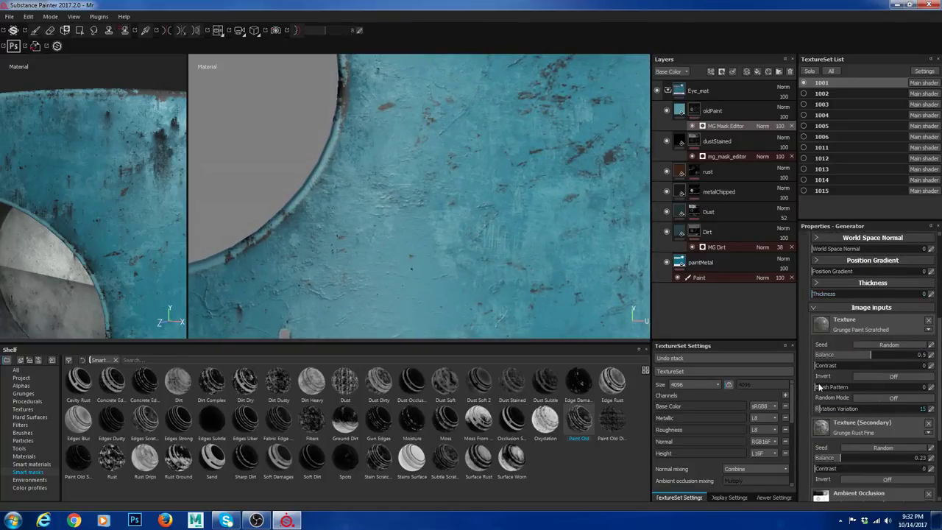
scroll(869, 331, down, 1)
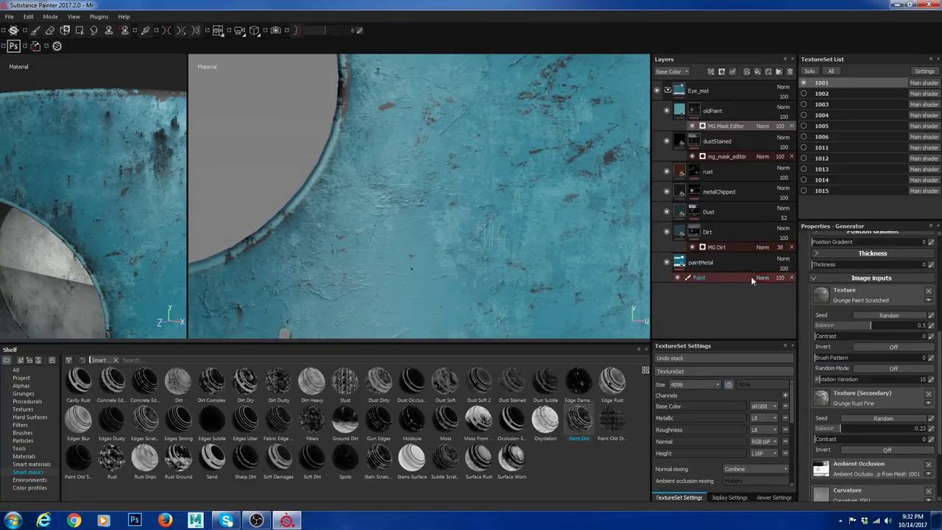
scroll(863, 305, up, 6)
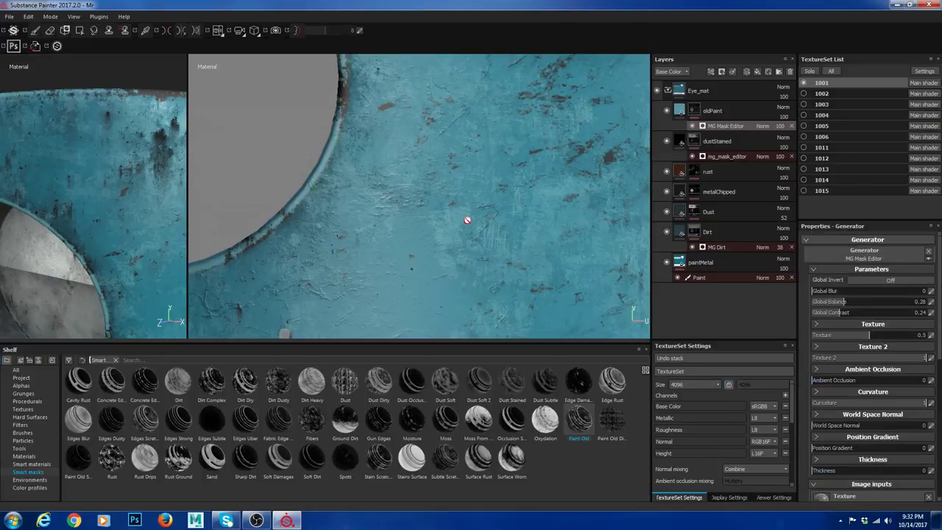
scroll(834, 380, down, 6)
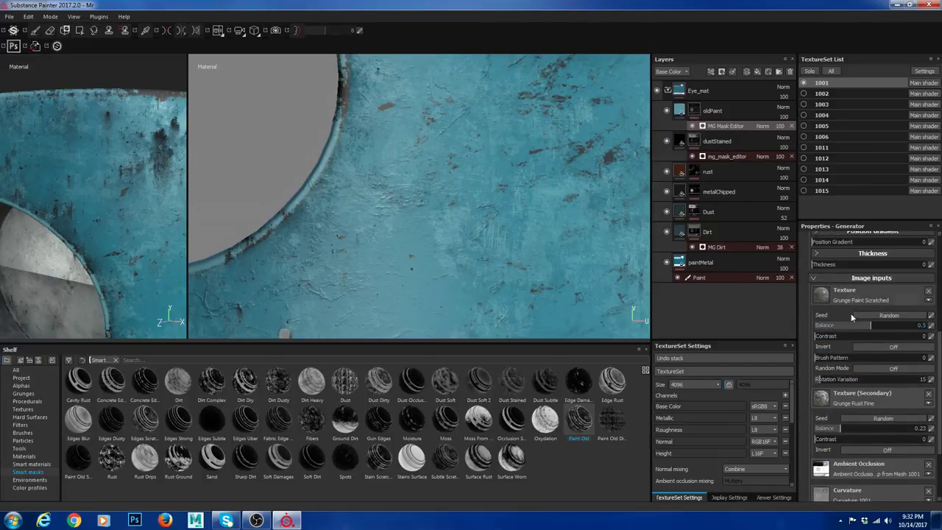
scroll(503, 225, down, 2)
scroll(503, 225, down, 1)
alt+middle_drag(603, 235, 509, 236)
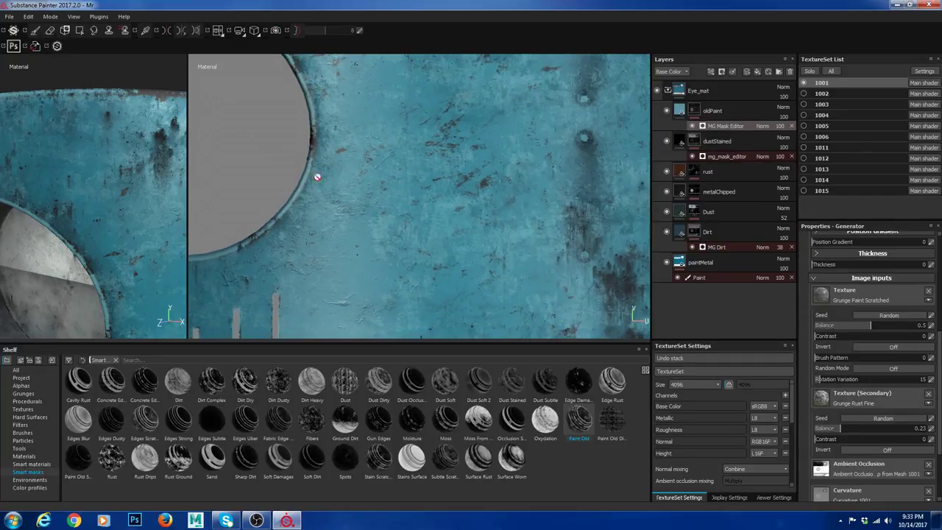
click(895, 299)
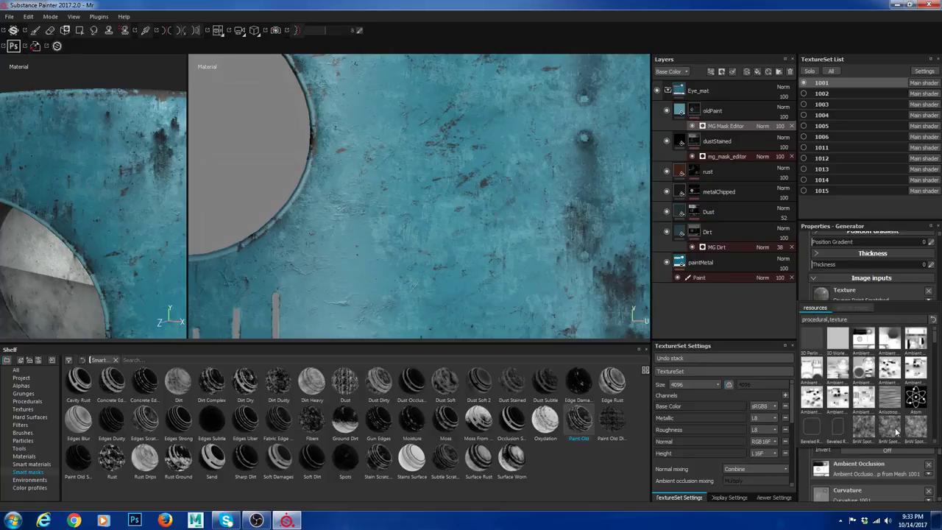
mouse_move(895, 433)
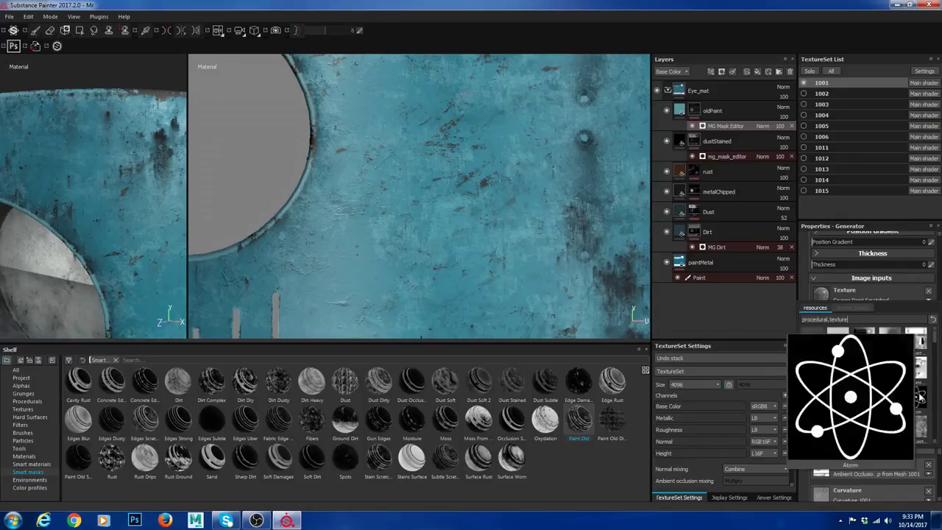
alt+right_drag(506, 232, 495, 247)
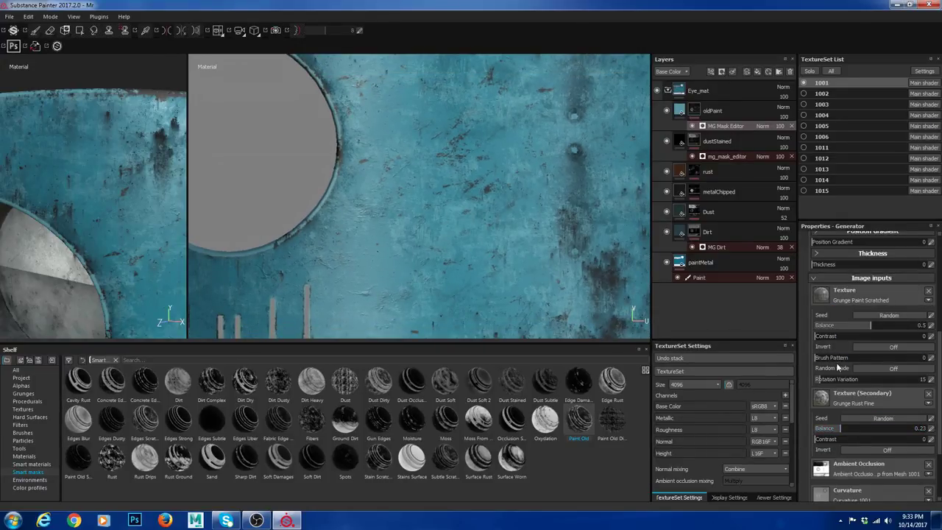
Step: Try the Grunge Paint Scratched texture's Brush Pattern at 0.57 with the eye opening area in view
alt+right_drag(509, 235, 366, 189)
alt+middle_drag(468, 189, 520, 236)
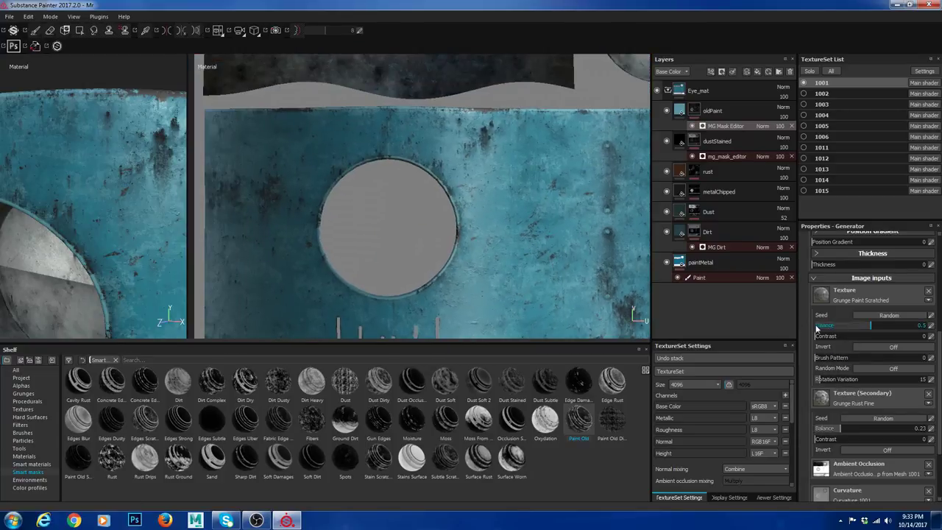
click(878, 357)
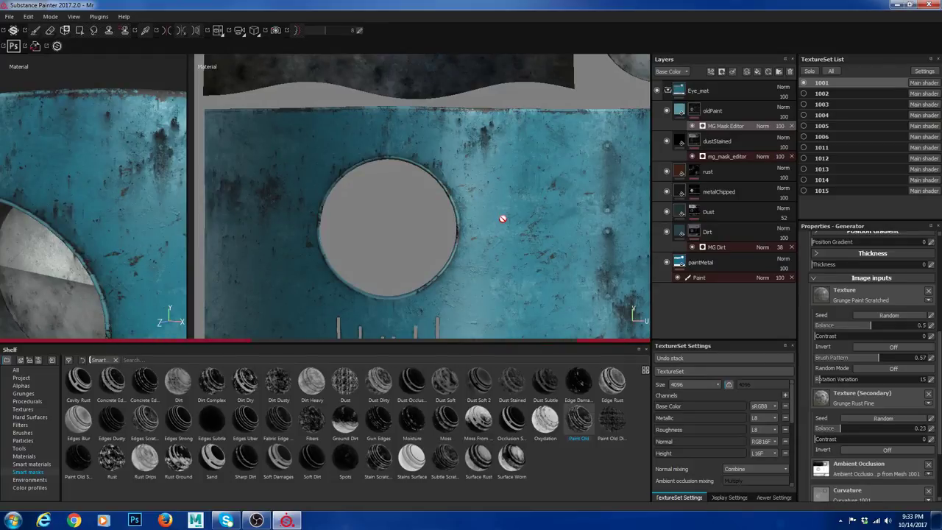
Step: Inspect the body around the eye opening in each single channel, from Base Color through Height and back to Base Color
key(c)
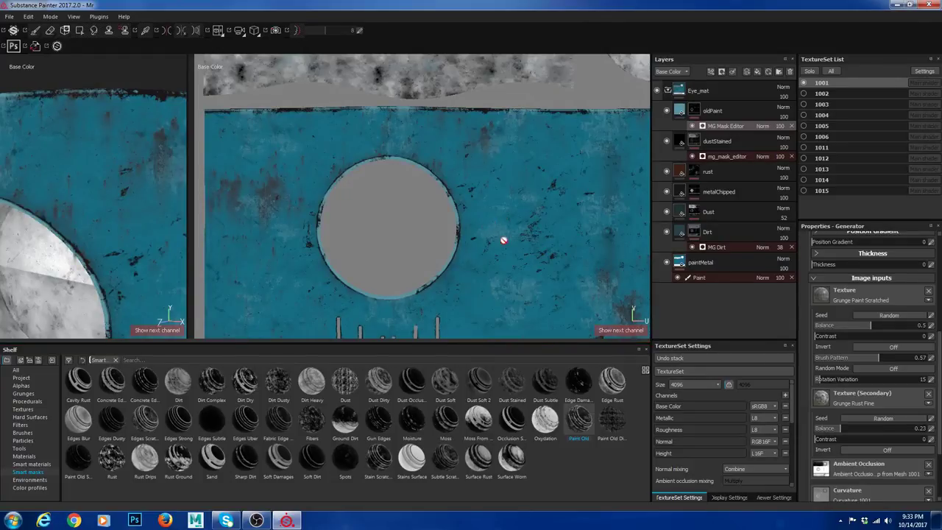
alt+right_drag(515, 252, 522, 215)
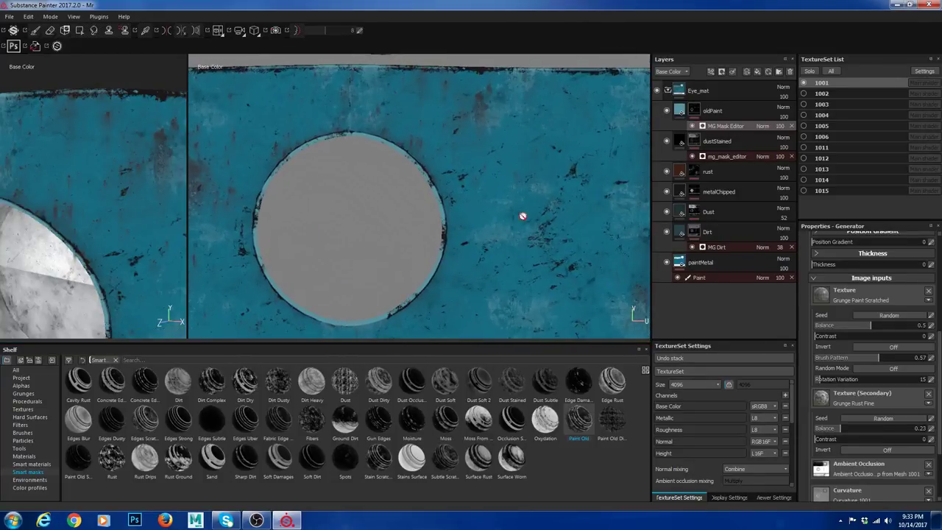
key(c)
key(c)
key(c)
key(c)
key(c)
key(c)
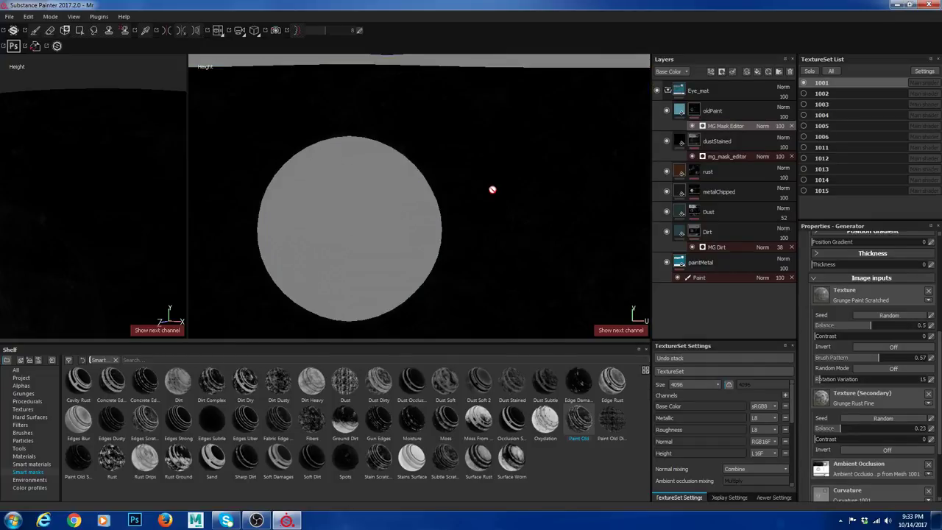
Step: Set the Grunge Paint Scratched texture's Brush Pattern to 0.08 and check the base color wear beside the eye opening
click(823, 359)
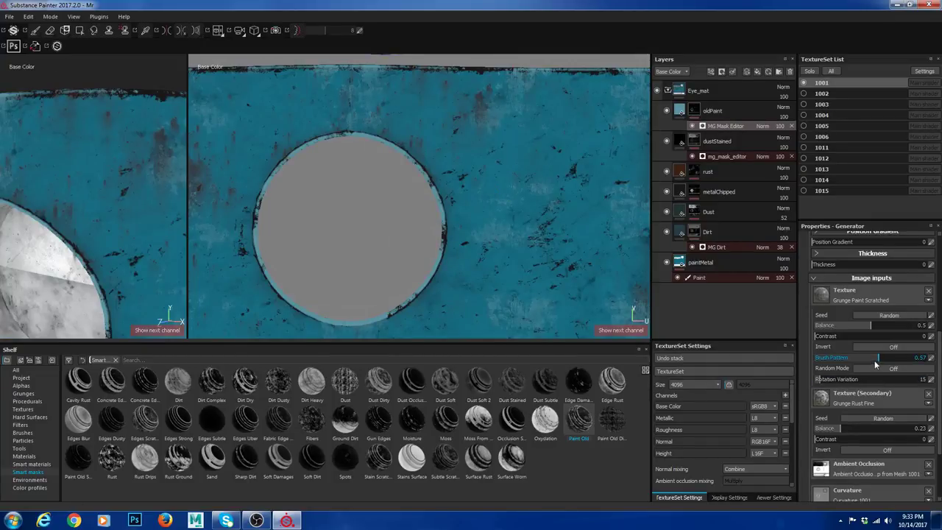
drag(823, 358, 825, 359)
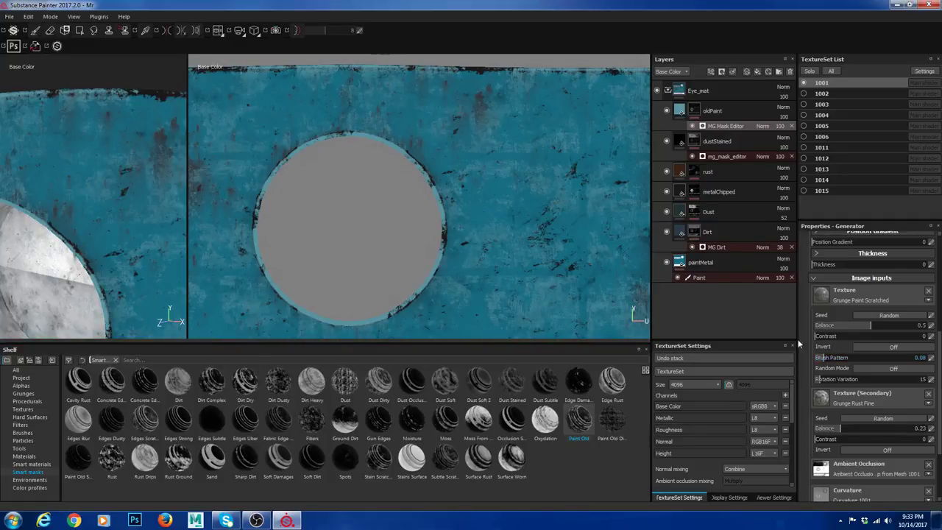
scroll(541, 254, down, 2)
scroll(475, 243, up, 5)
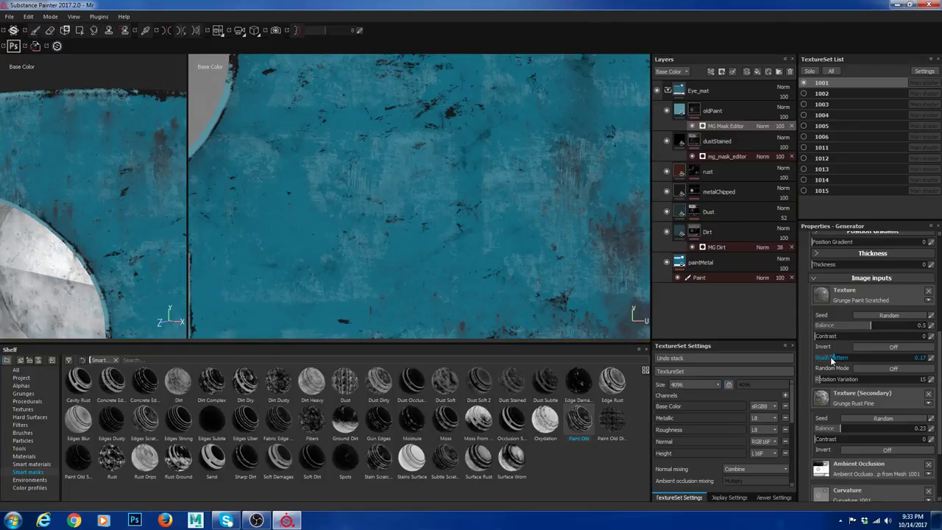
Step: Lower the Grunge Paint Scratched texture's Brush Pattern to 0.01, comparing the wear around the eye opening along the way
click(822, 358)
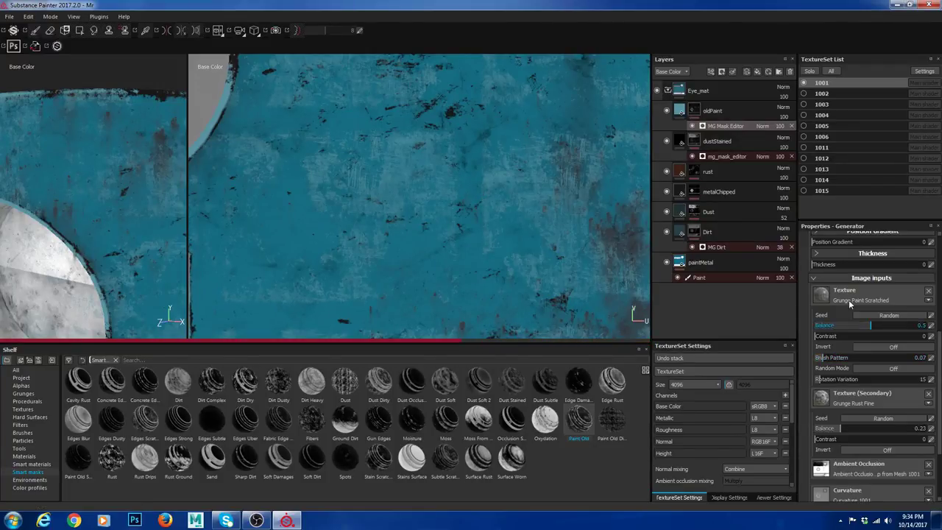
scroll(900, 374, down, 5)
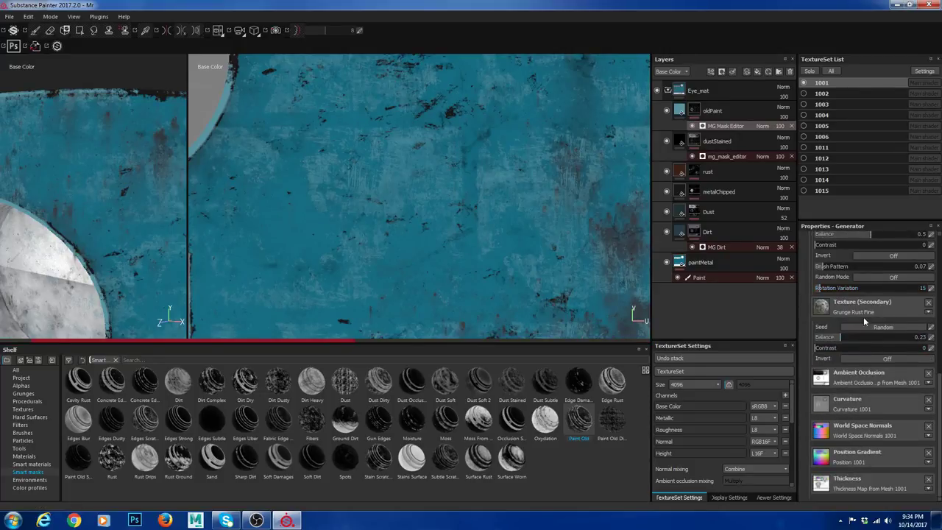
scroll(464, 185, down, 2)
scroll(464, 184, down, 3)
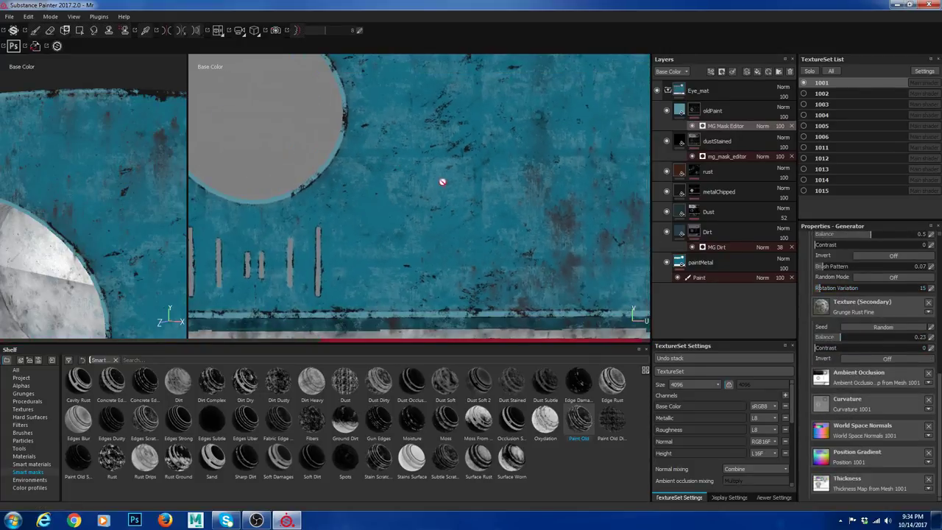
scroll(485, 147, up, 3)
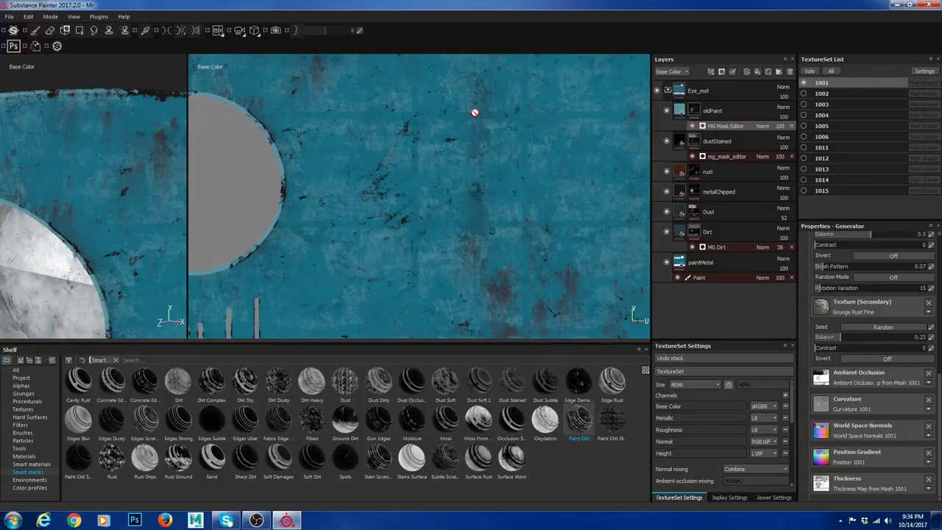
scroll(846, 346, up, 4)
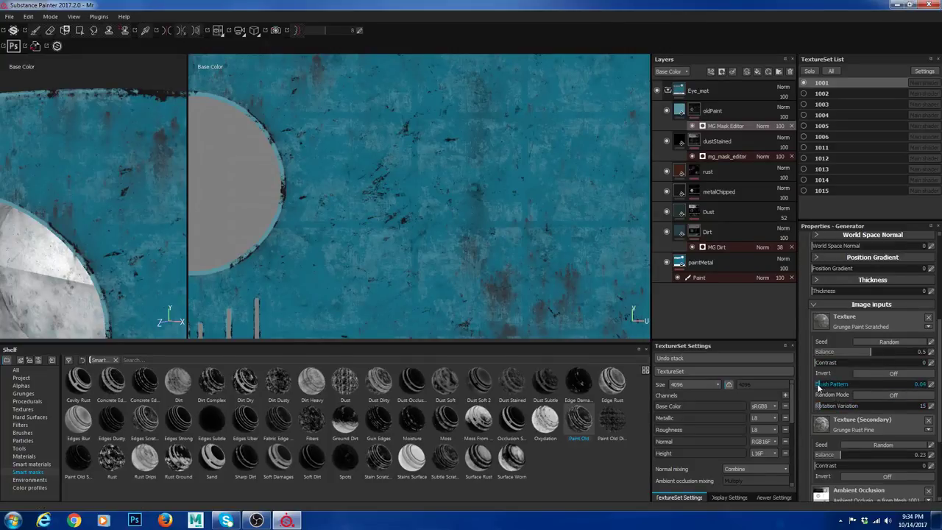
drag(822, 385, 815, 385)
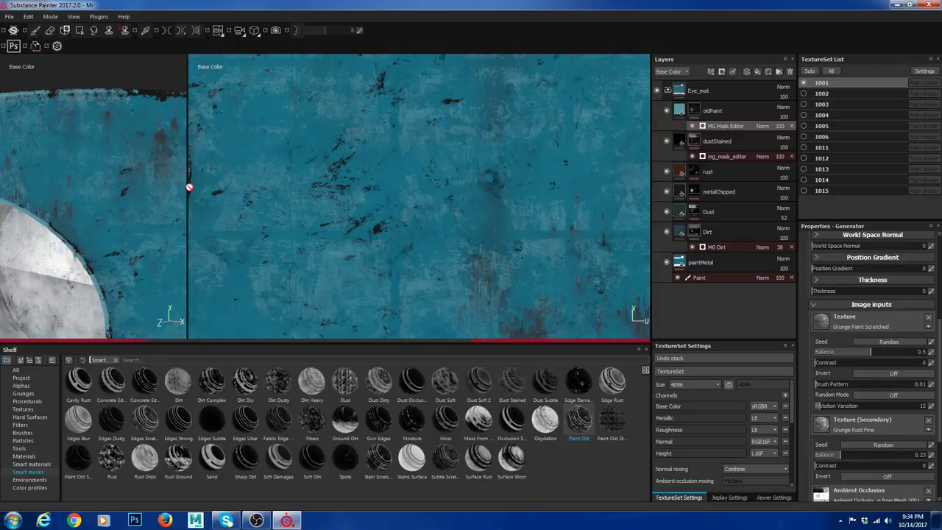
Step: Enlarge the 3D view beside the 2D view and set the mask generator's Texture 2 to 0.48
drag(189, 185, 420, 199)
alt+right_drag(358, 211, 331, 231)
alt+middle_drag(330, 231, 317, 183)
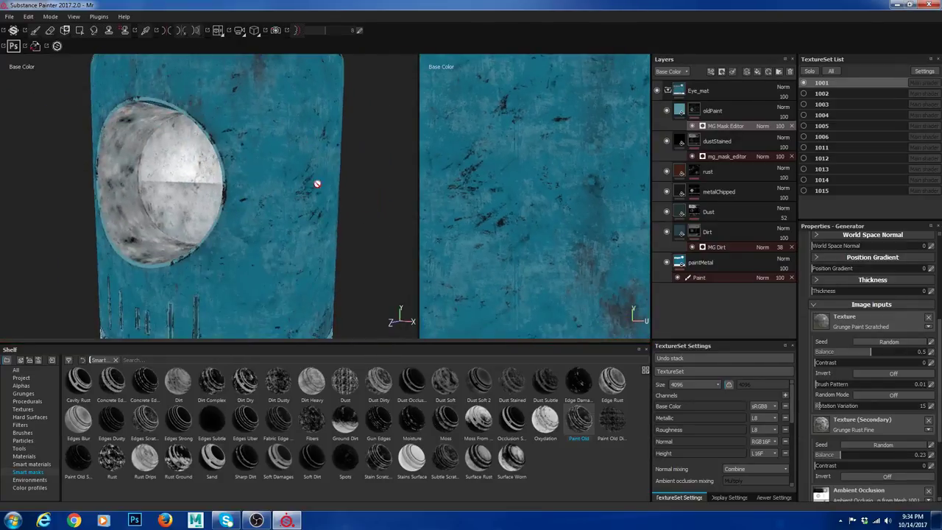
scroll(864, 338, up, 4)
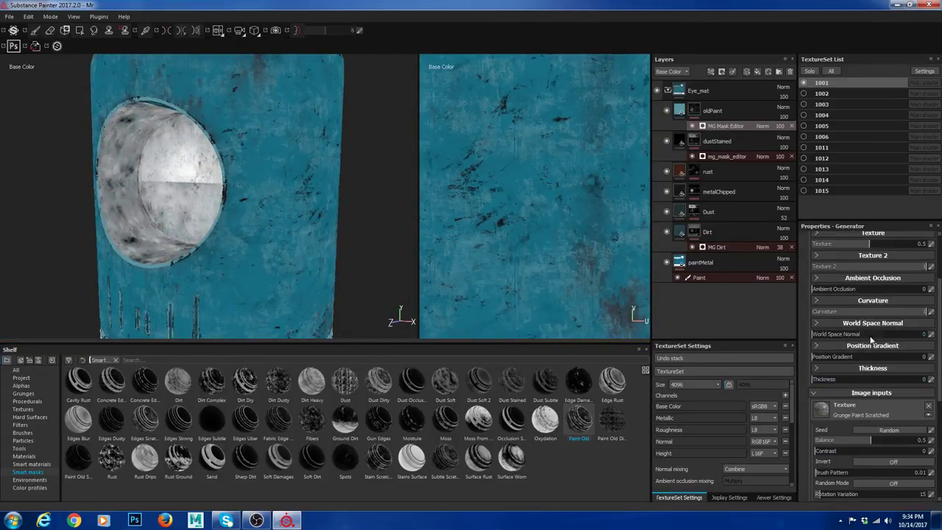
drag(925, 325, 868, 328)
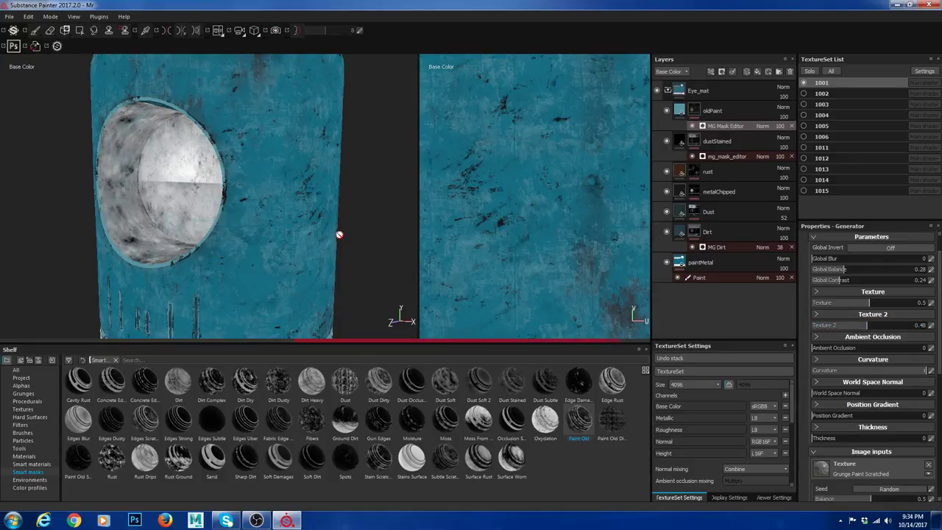
Step: Inspect the old paint wear around the eye opening in full Material display, from several angles and up close
alt+drag(339, 234, 321, 249)
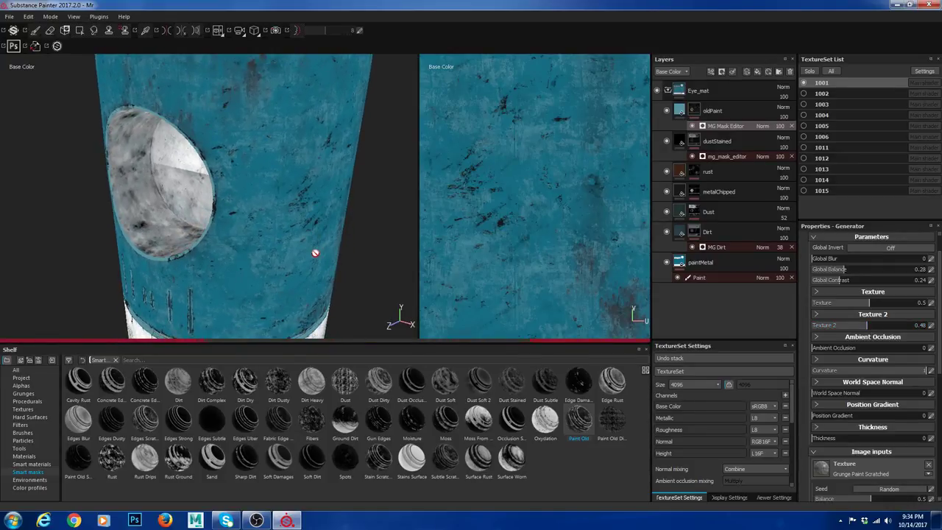
alt+drag(280, 248, 265, 152)
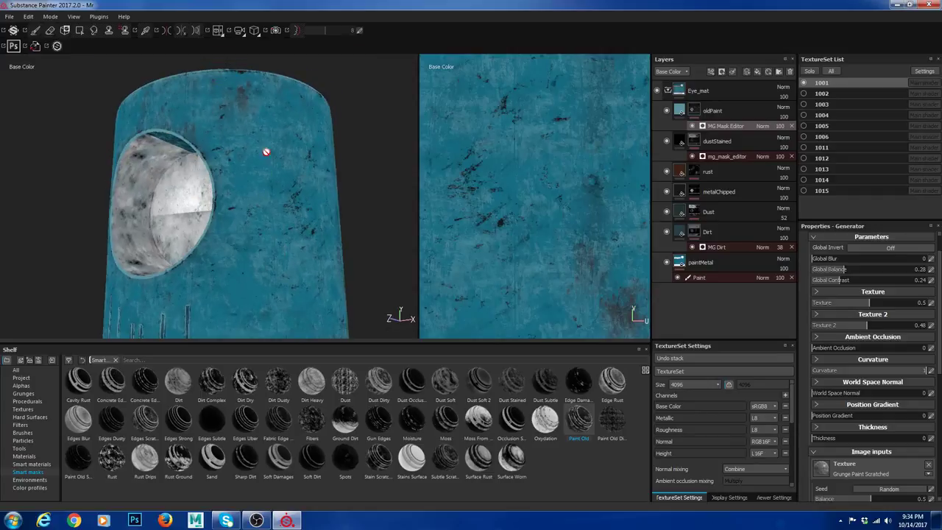
key(m)
alt+drag(275, 225, 313, 224)
alt+right_drag(292, 229, 330, 246)
alt+drag(330, 245, 302, 251)
alt+right_drag(303, 251, 332, 258)
alt+drag(259, 221, 284, 224)
alt+middle_drag(284, 200, 335, 260)
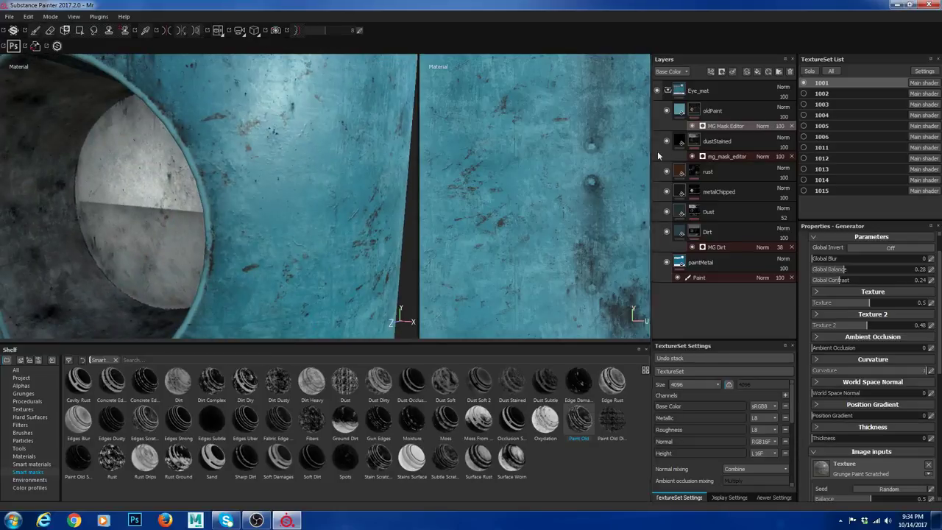
Step: Turn off the height channel of the dustStained fill layer
click(715, 142)
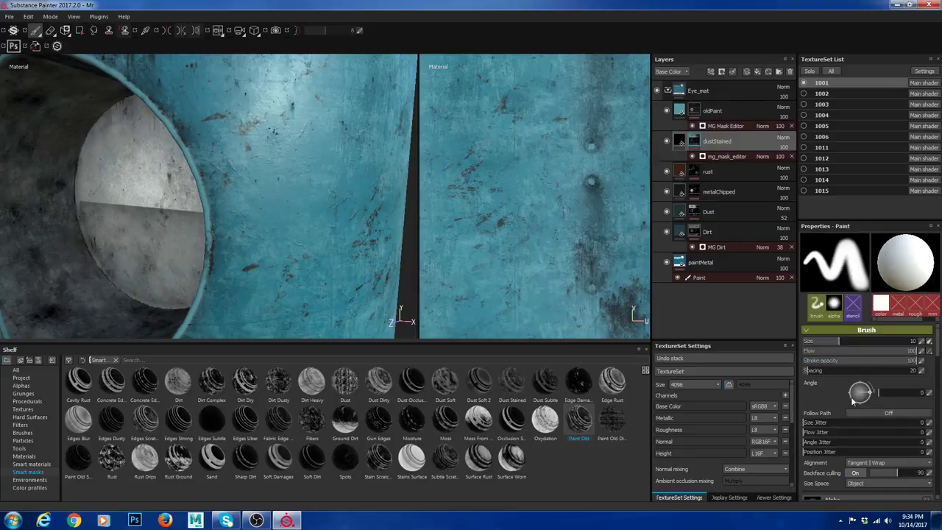
click(679, 142)
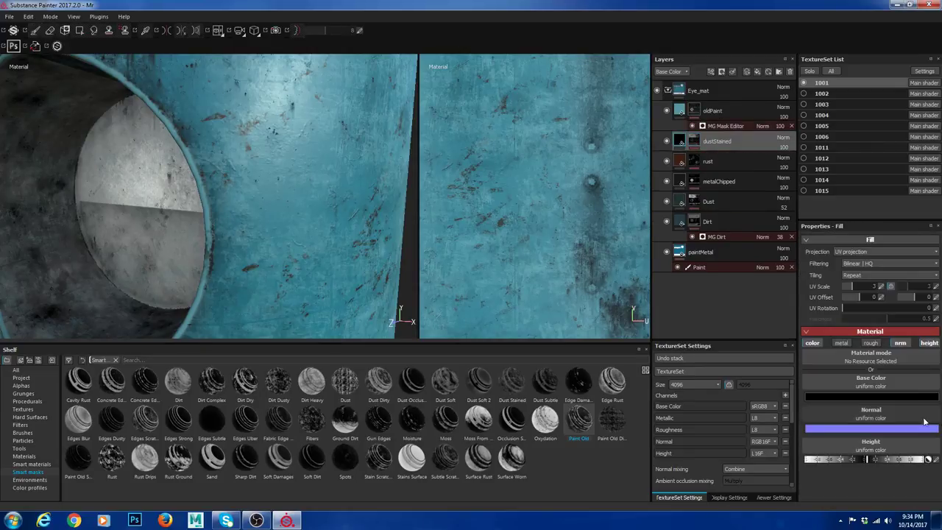
click(928, 343)
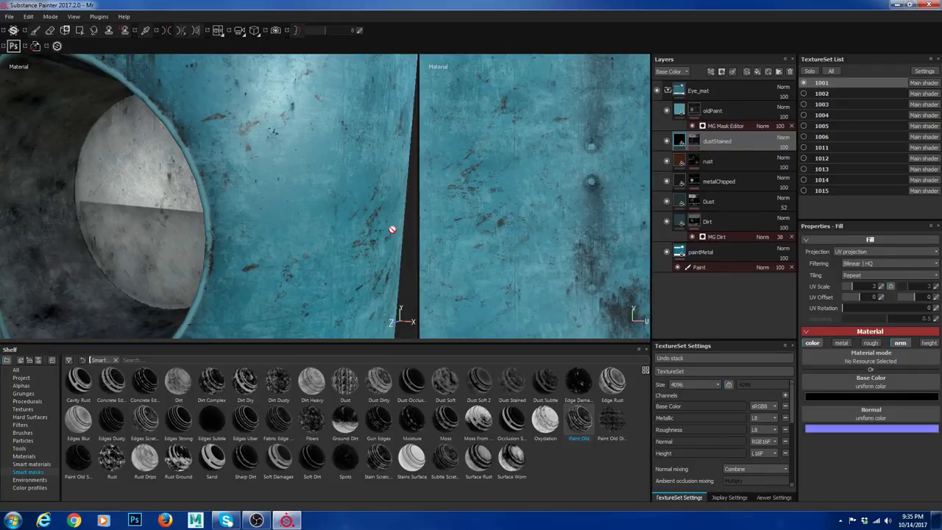
Step: Set the oldPaint fill's Height slightly below zero and check the paint relief up close on the body
click(686, 113)
click(681, 110)
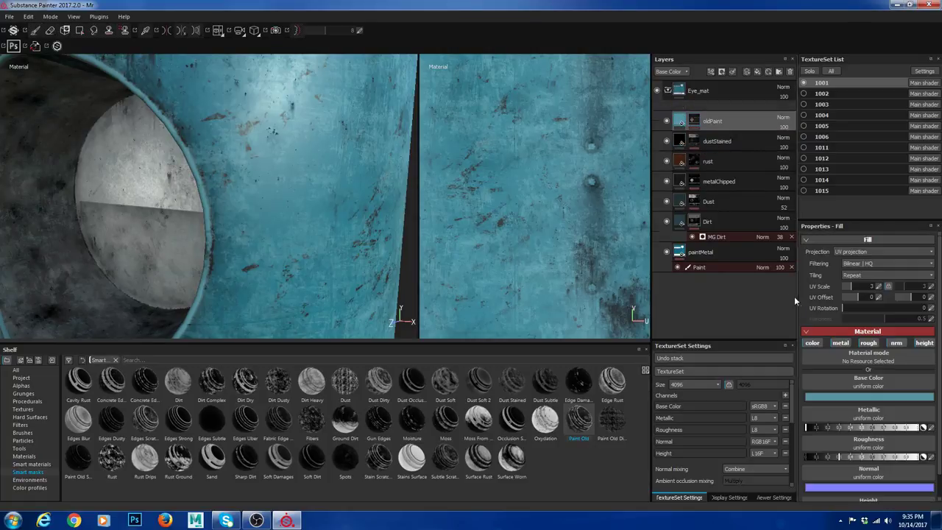
scroll(906, 460, down, 1)
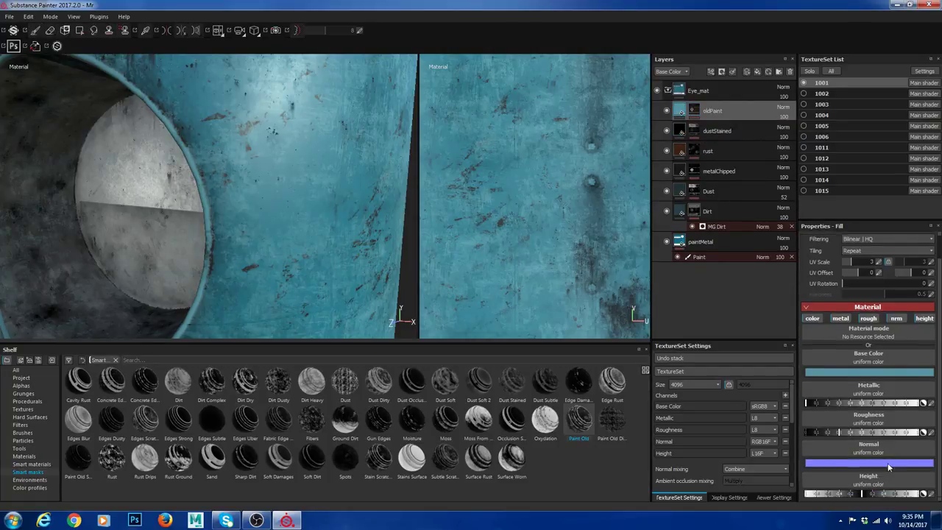
drag(857, 496, 855, 495)
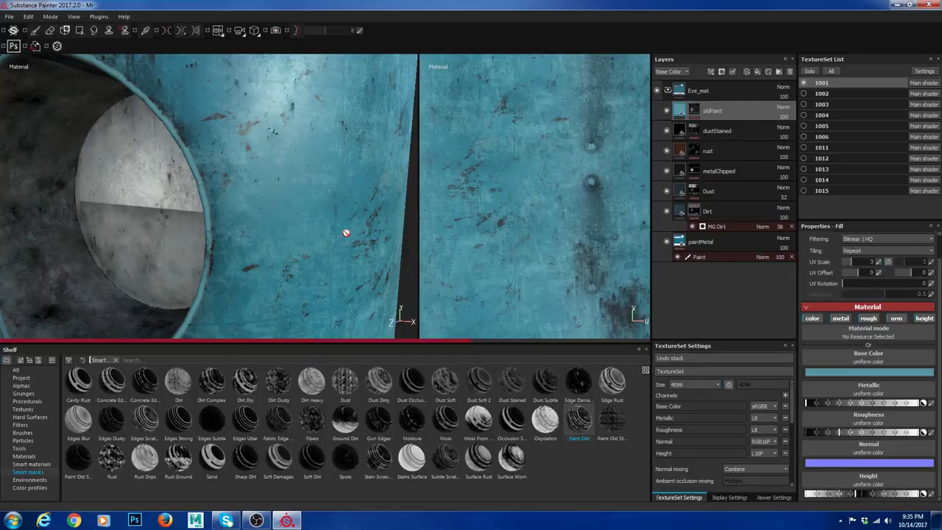
alt+drag(318, 190, 330, 301)
alt+right_drag(330, 301, 404, 295)
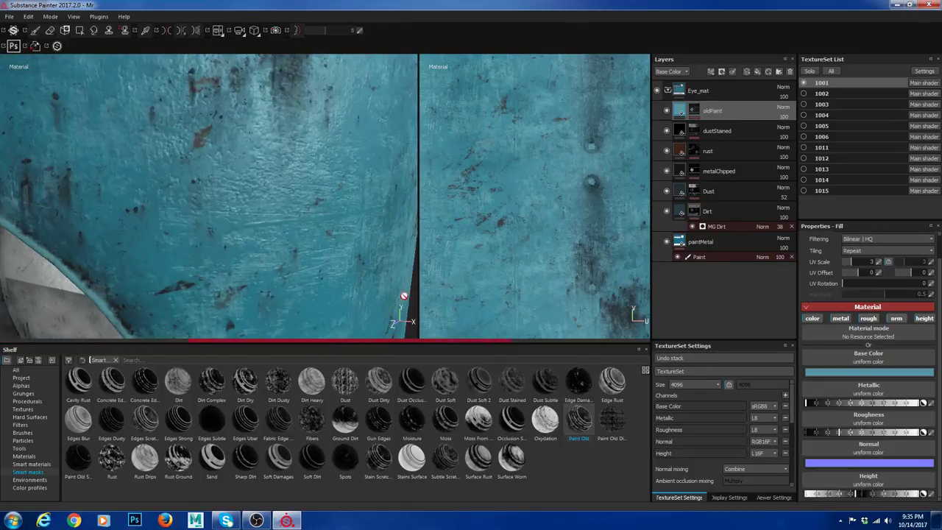
scroll(324, 177, up, 5)
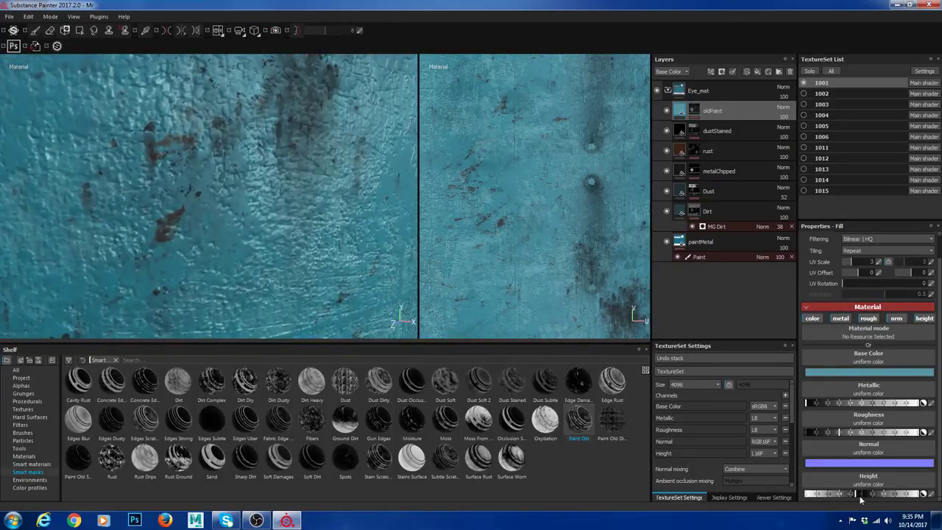
Step: Fine-tune the oldPaint fill's Height to about -0.05, comparing it with a nearly flat setting
click(858, 495)
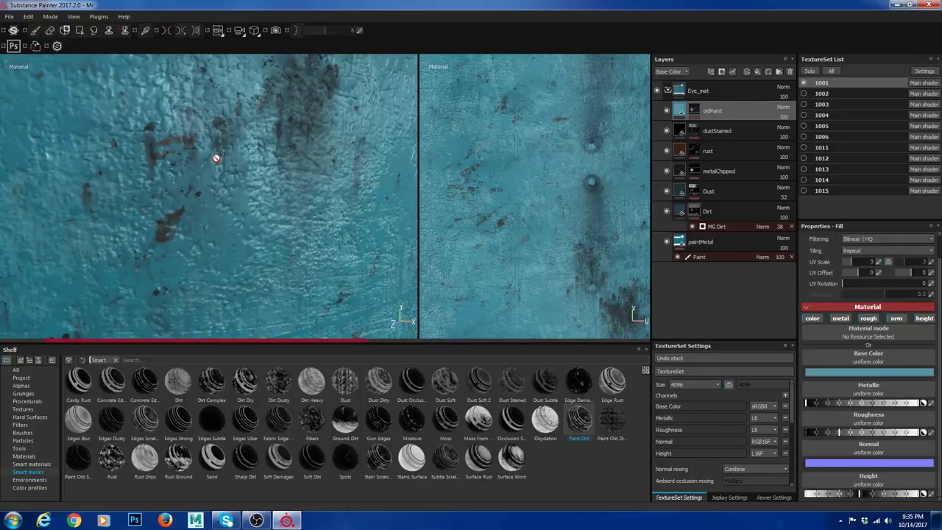
click(862, 495)
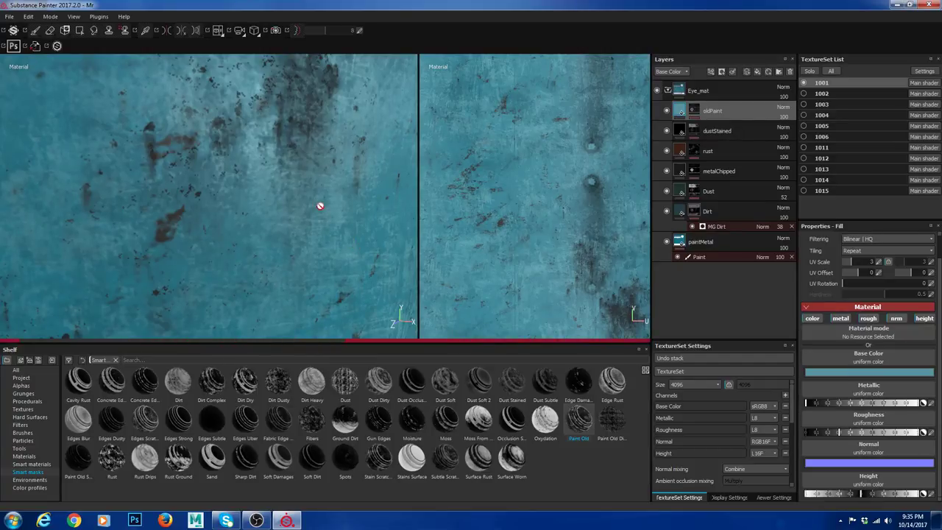
alt+right_drag(335, 216, 340, 238)
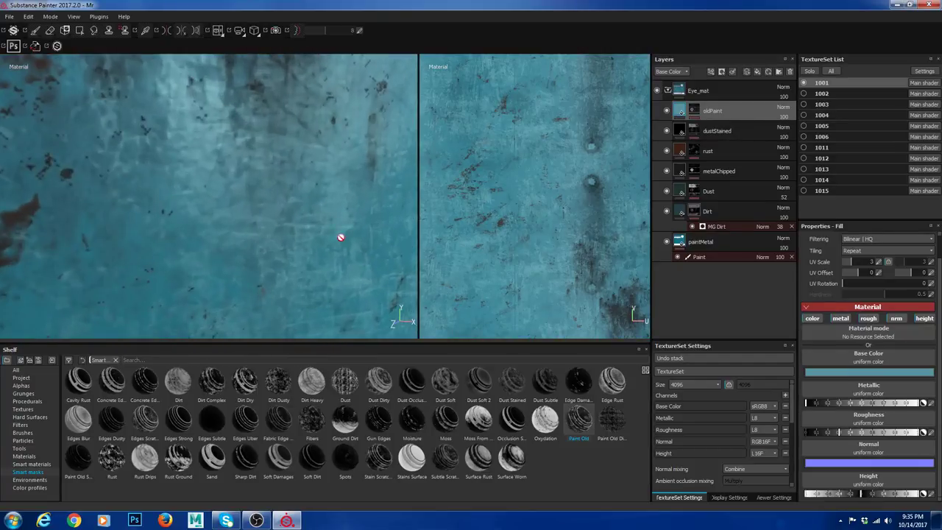
click(859, 495)
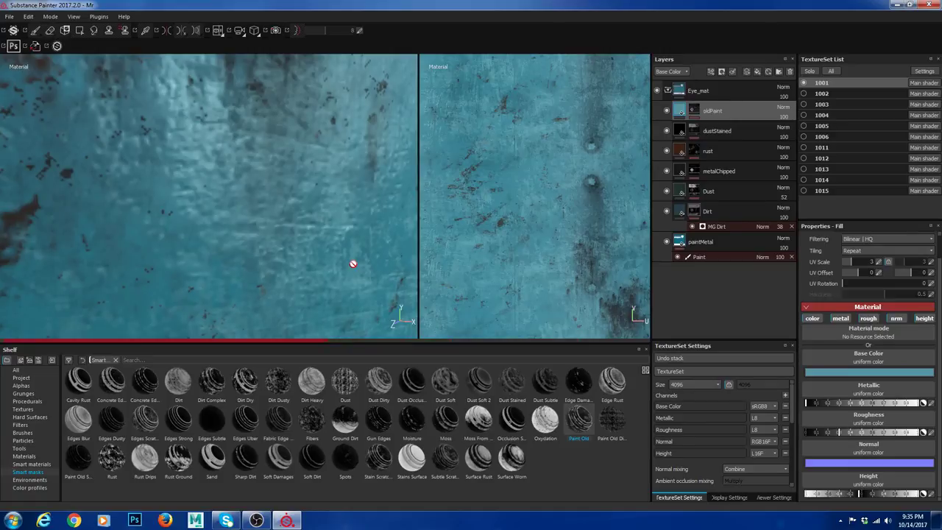
click(930, 493)
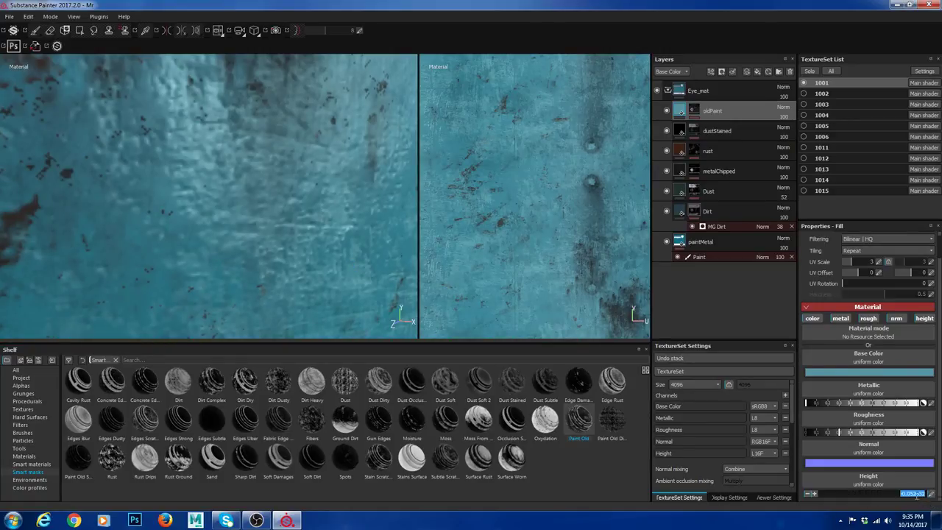
drag(912, 494, 927, 493)
Step: Examine the whole blue and white body with the interface hidden, checking the layered wear from several sides and distances
key(Tab)
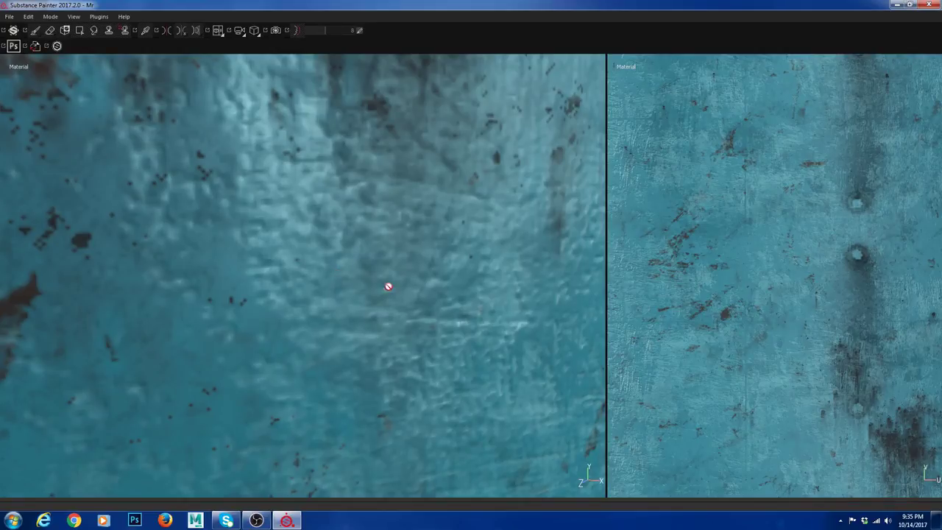
mouse_move(388, 286)
alt+right_down()
mouse_move(378, 272)
mouse_move(287, 239)
alt+right_up()
alt+right_drag(419, 295, 180, 211)
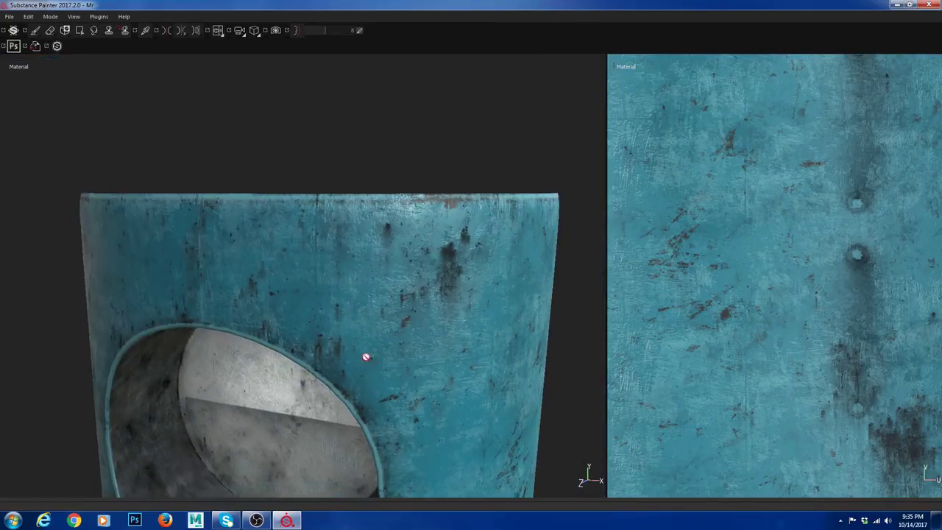
alt+middle_drag(365, 355, 318, 193)
alt+right_drag(443, 315, 233, 243)
alt+drag(401, 357, 395, 332)
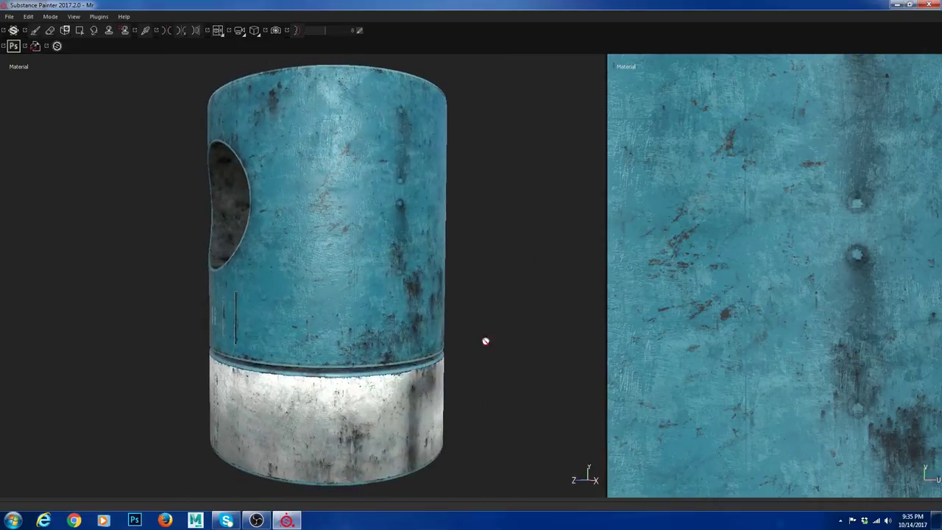
alt+right_drag(485, 340, 368, 239)
alt+drag(344, 224, 563, 304)
key(Tab)
alt+middle_drag(248, 190, 301, 201)
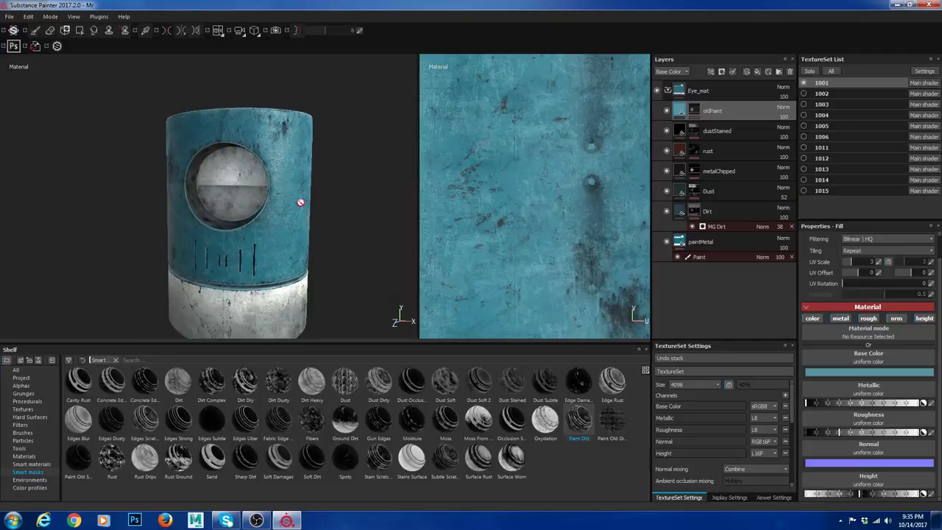
alt+right_drag(300, 201, 416, 183)
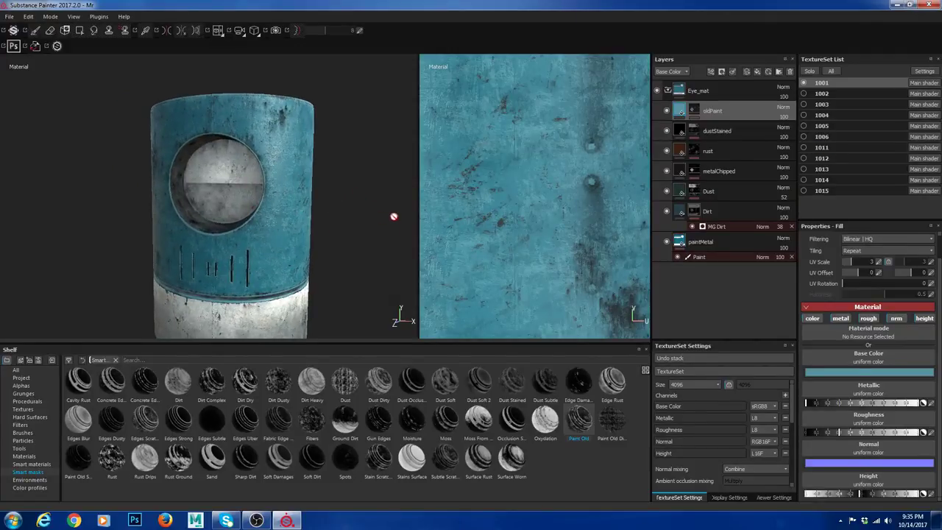
alt+drag(378, 246, 380, 217)
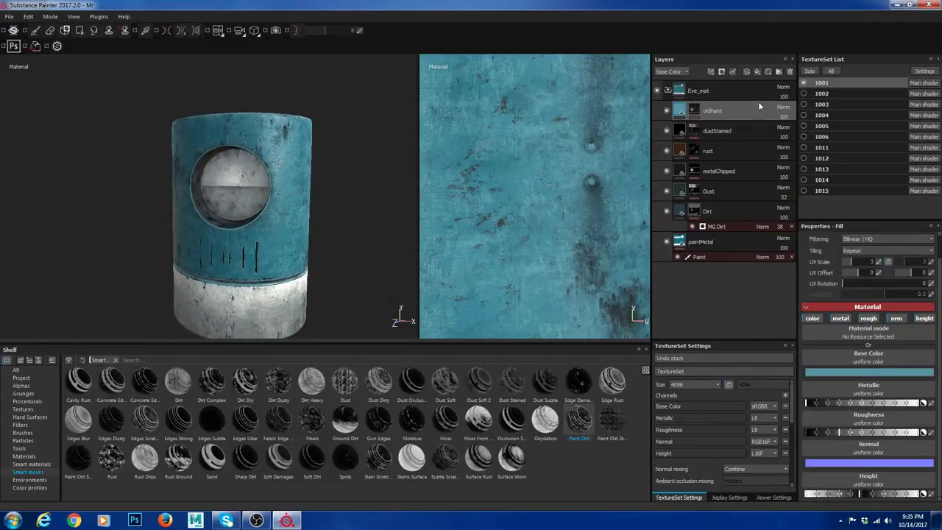
Step: Copy the oldPaint and dustStained layers and paste them above rust in texture set 1002's Eye_mat group
double_click(717, 130)
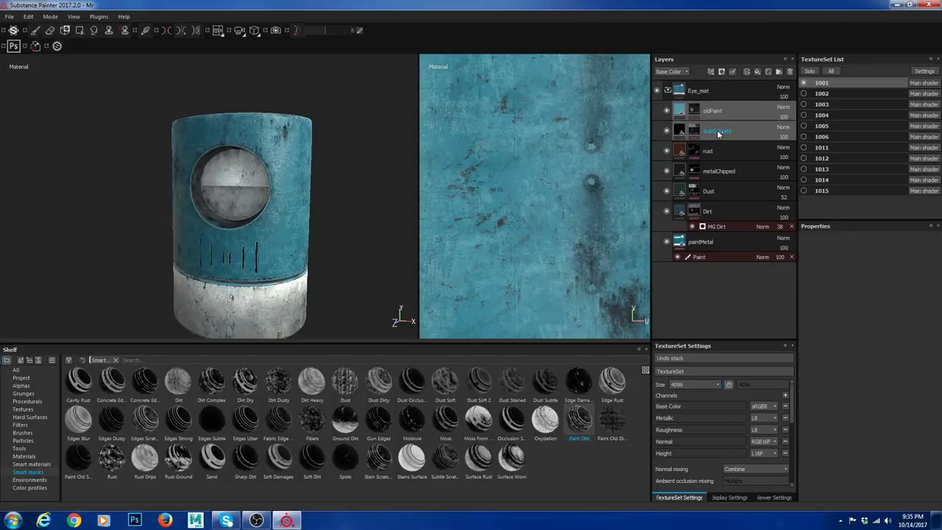
click(804, 94)
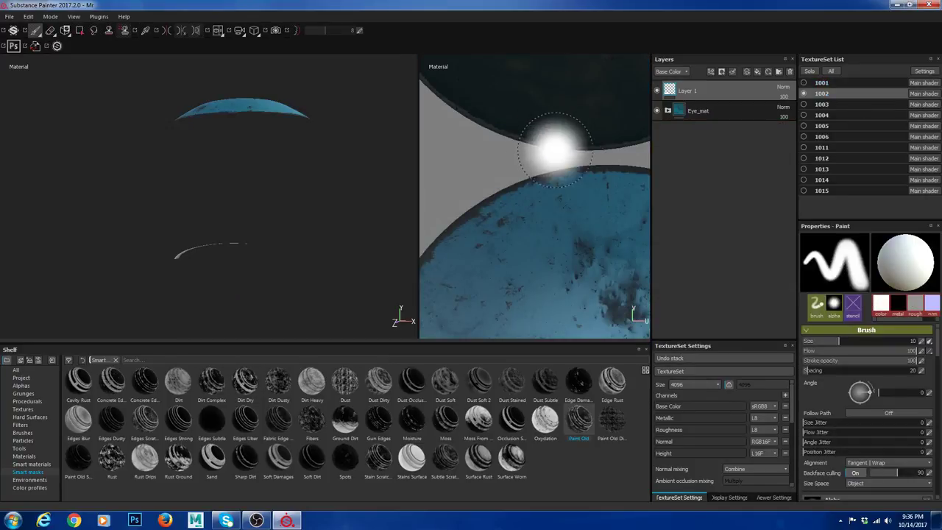
click(669, 111)
click(709, 130)
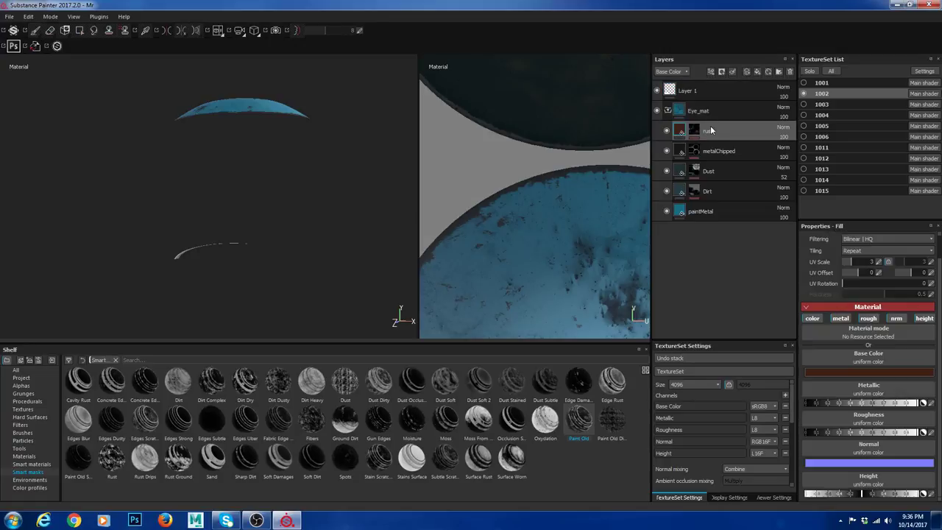
key(ctrl+v)
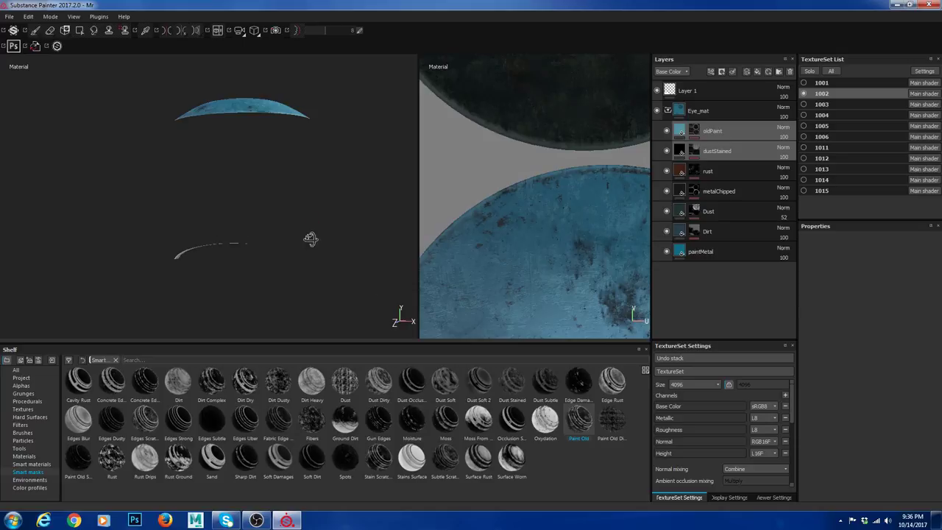
Step: Show texture set 1001 together with 1002 so the domed cap appears on the blue body
alt+drag(310, 239, 324, 281)
alt+right_drag(324, 281, 488, 341)
alt+drag(276, 112, 164, 285)
click(803, 83)
alt+drag(246, 191, 110, 150)
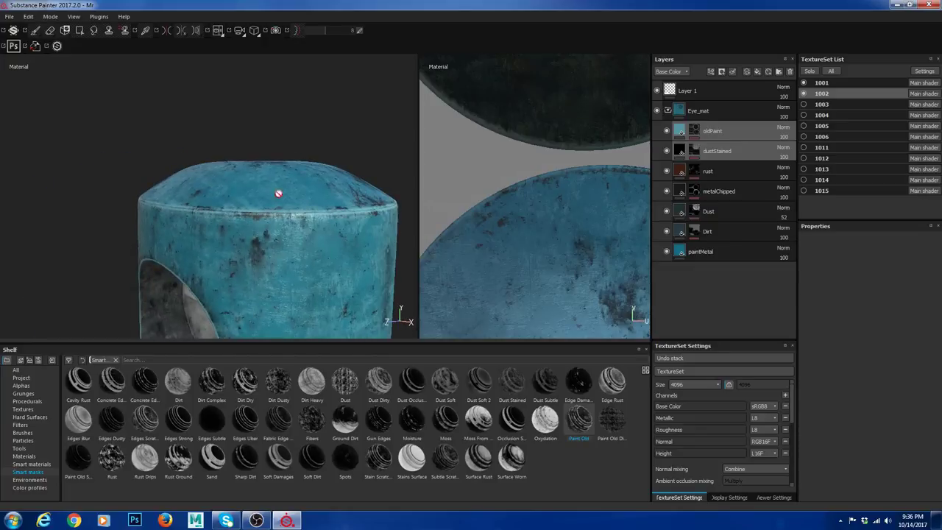
Step: Examine how the wear on the domed cap matches the body below, from several angles and distances
alt+right_drag(263, 201, 138, 139)
alt+middle_drag(332, 261, 283, 181)
alt+right_drag(283, 181, 220, 144)
alt+drag(221, 190, 294, 214)
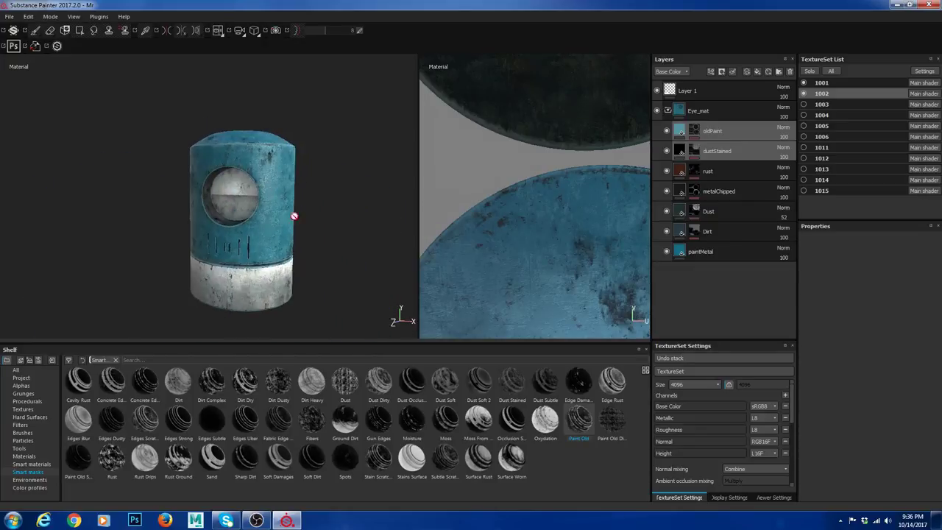
alt+middle_drag(322, 242, 277, 189)
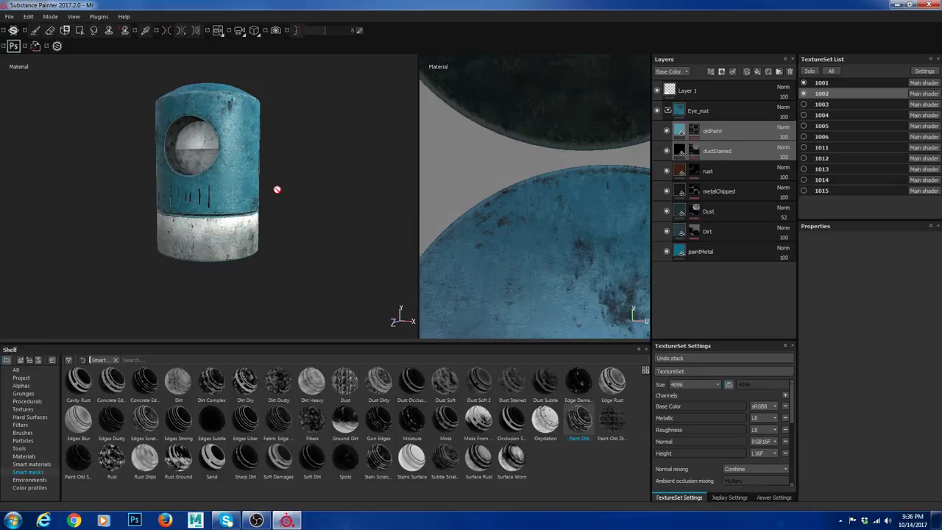
alt+middle_drag(266, 139, 296, 225)
alt+right_drag(288, 203, 360, 258)
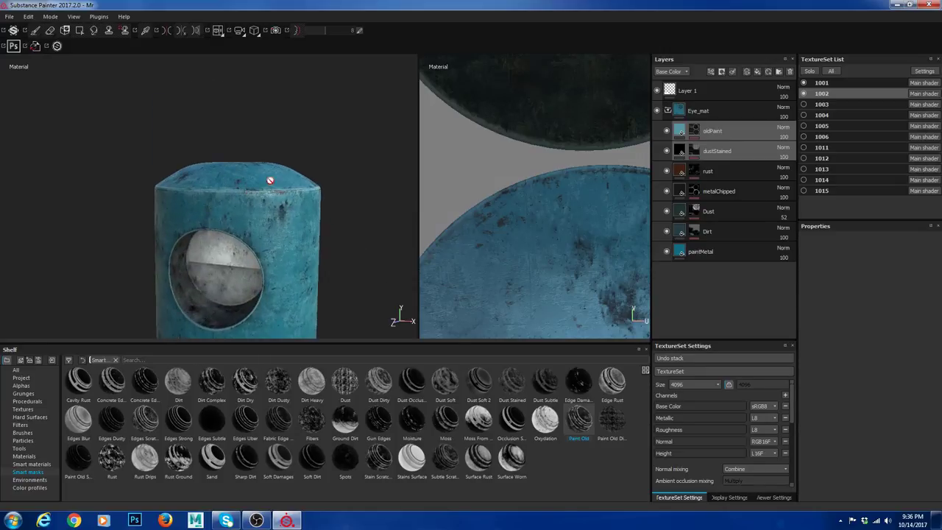
alt+drag(270, 179, 232, 212)
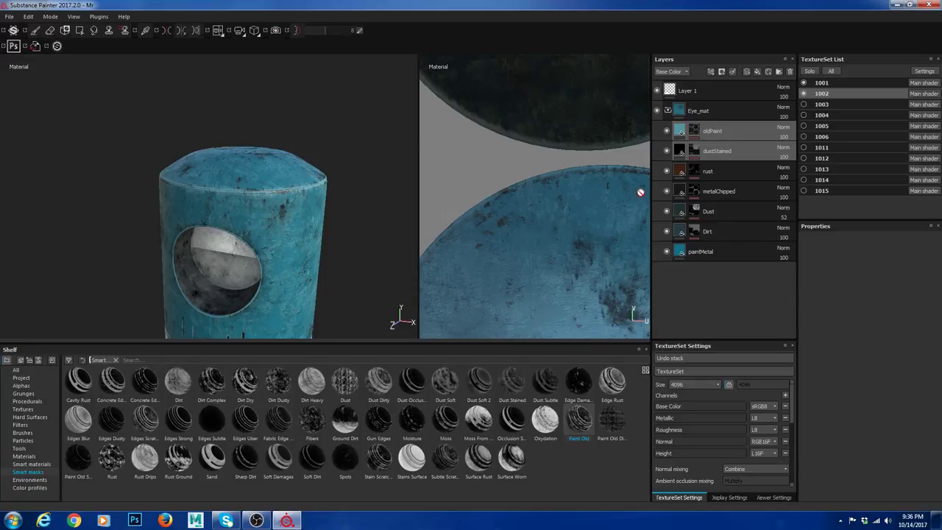
Step: Set the Base Color blending mode of texture set 1002's oldPaint fill layer to Multiply
drag(640, 192, 692, 135)
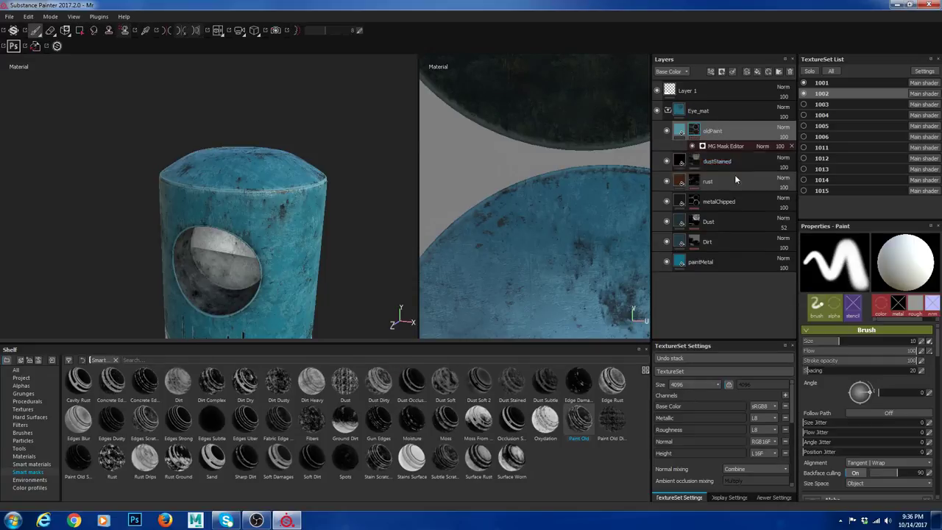
click(678, 131)
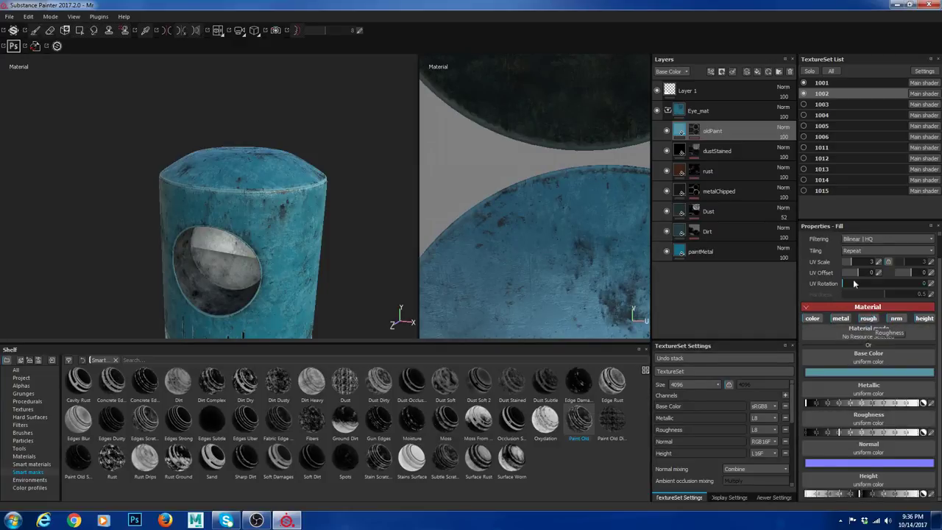
click(782, 128)
click(804, 174)
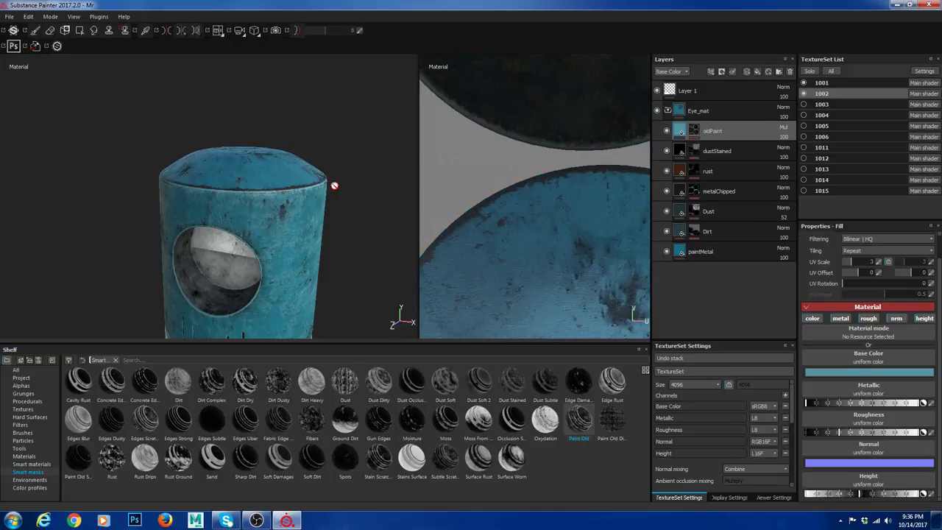
Step: Examine the cap's multiplied old paint and its dark rim up close and against the whole body
alt+drag(255, 172, 257, 209)
alt+right_drag(212, 160, 454, 255)
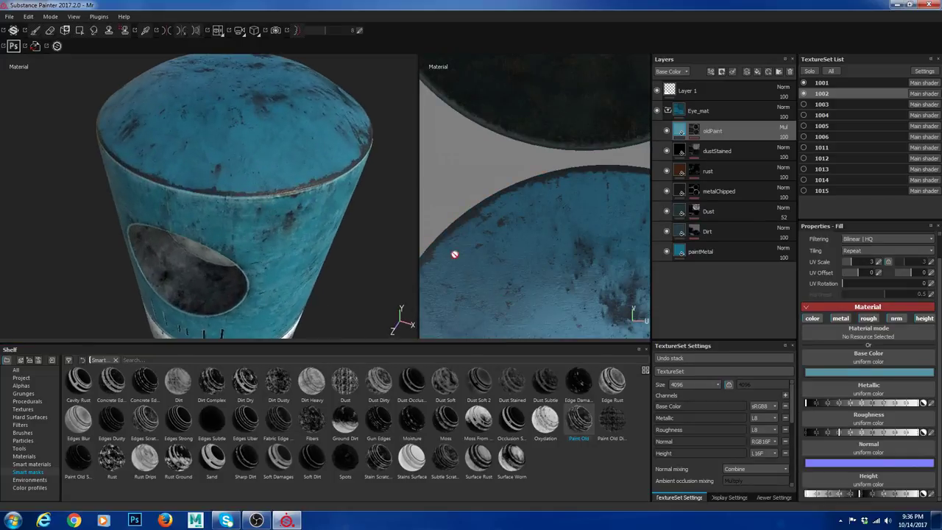
alt+drag(304, 175, 341, 244)
alt+right_drag(273, 193, 598, 312)
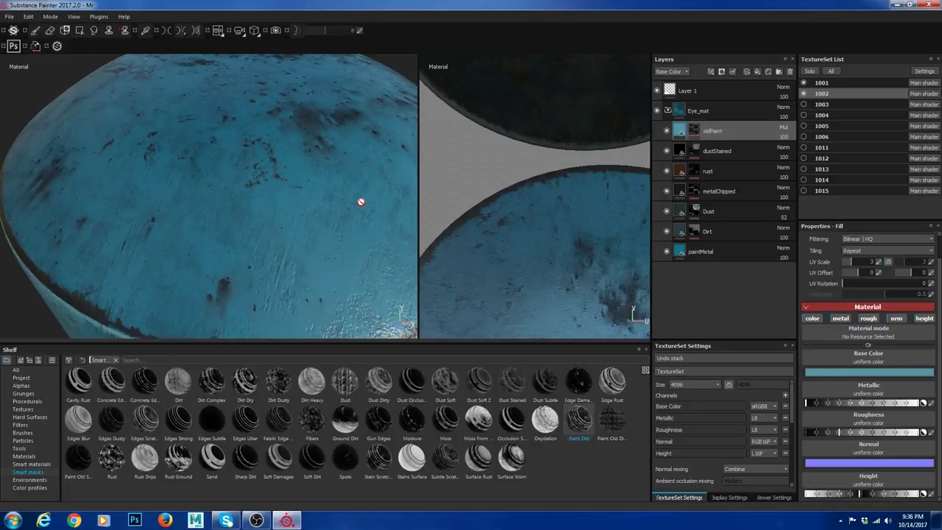
alt+right_drag(379, 214, 218, 170)
alt+middle_drag(218, 170, 265, 187)
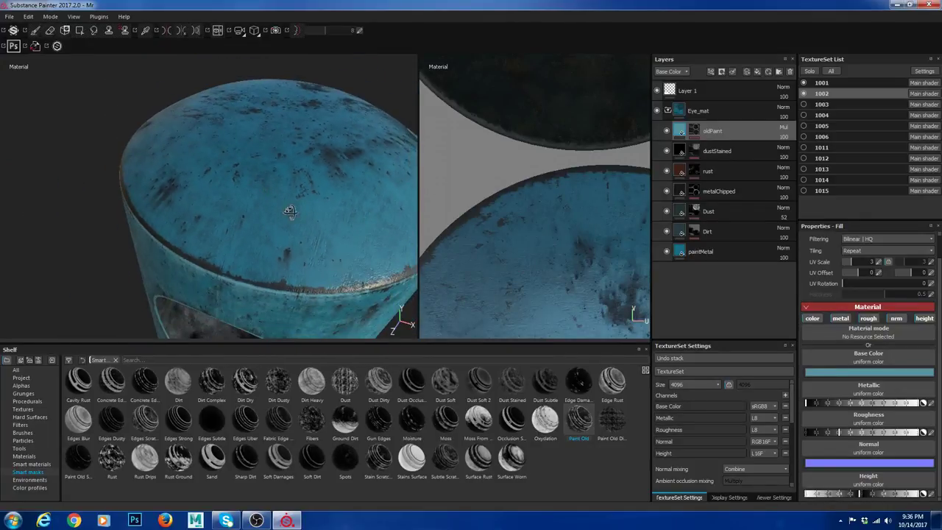
alt+drag(290, 213, 279, 172)
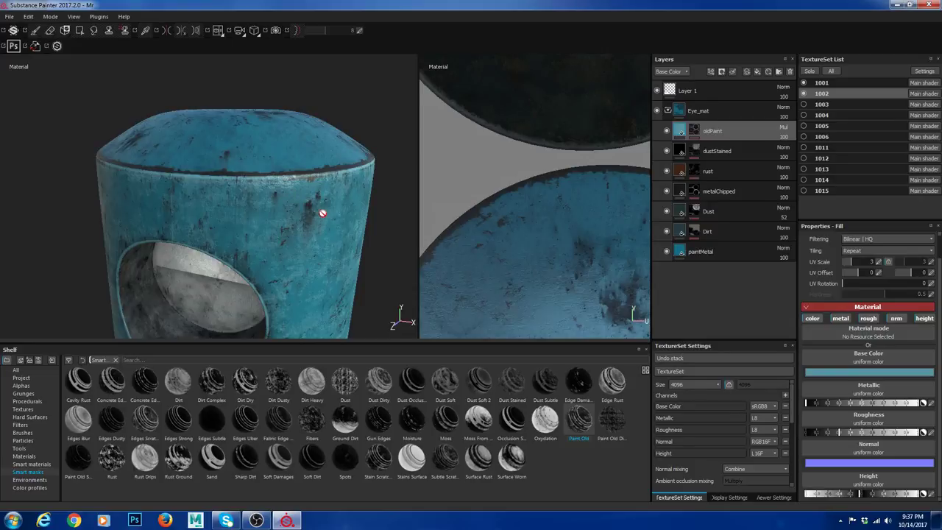
alt+drag(354, 218, 331, 240)
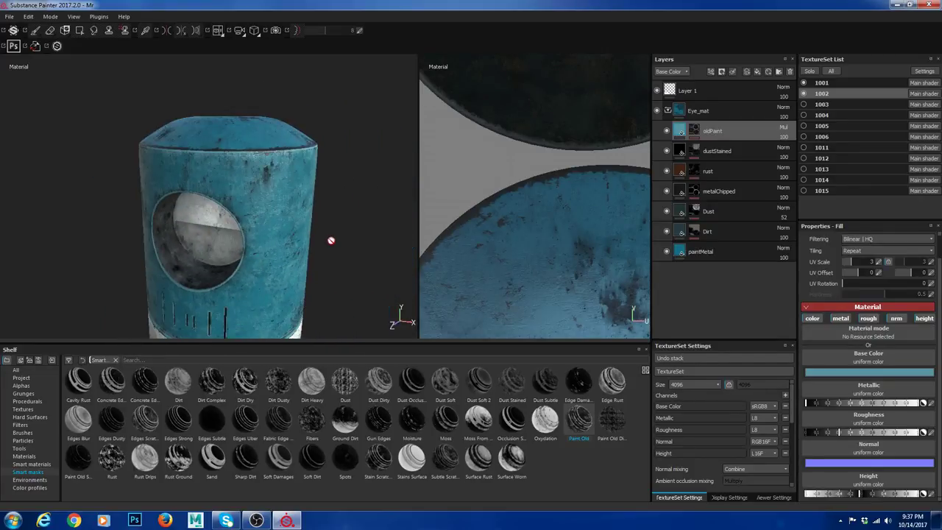
alt+middle_drag(333, 240, 341, 231)
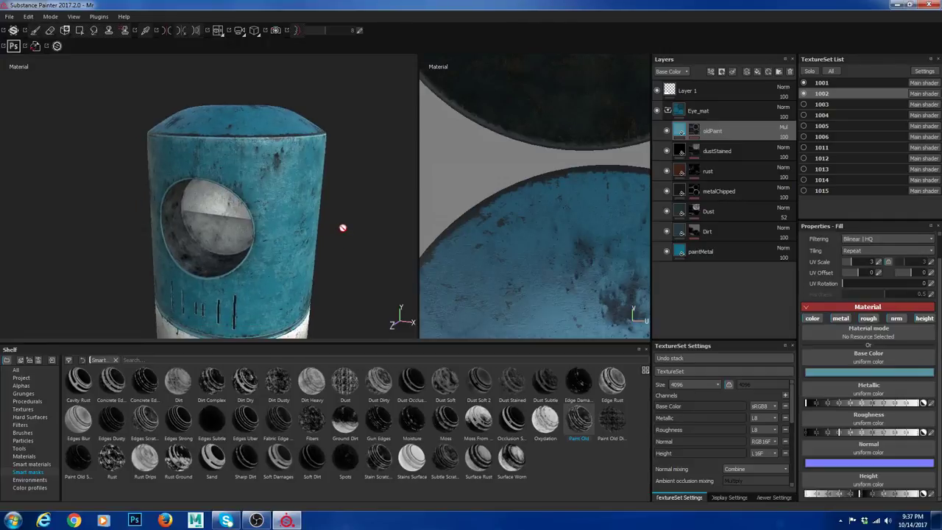